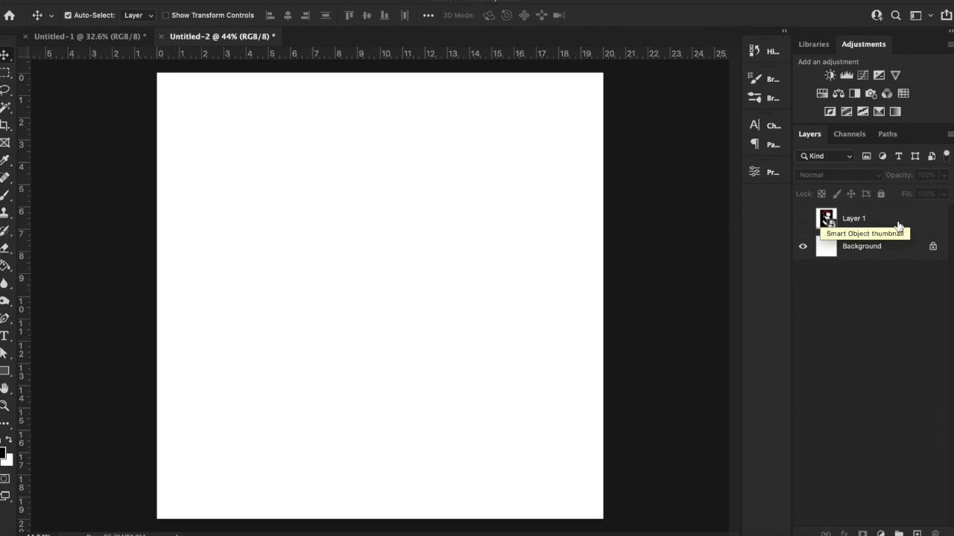
# Examine the reference cover artwork on Layer 1 up close, with the layer shown only for the inspection
pyautogui.click(802, 222)
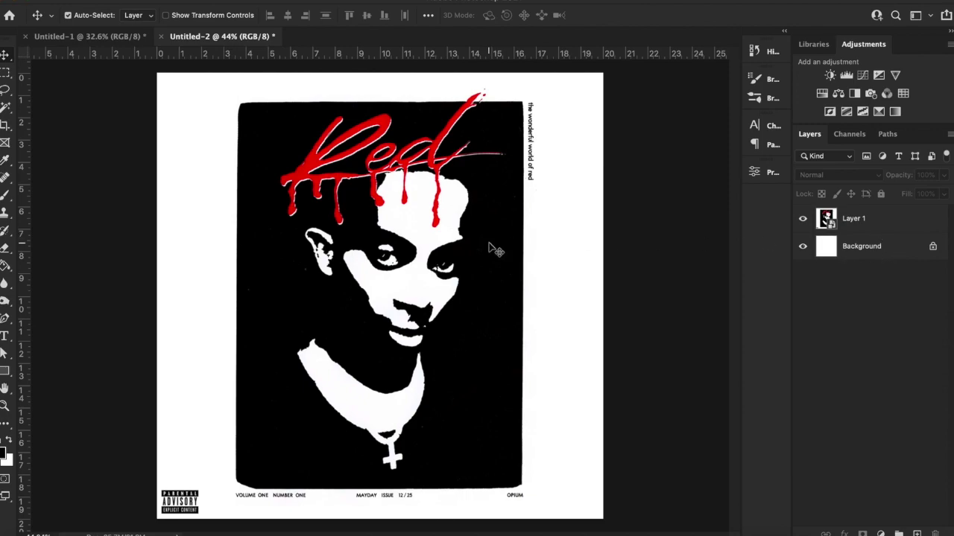
pyautogui.scroll(5, 489, 249)
pyautogui.scroll(2, 492, 249)
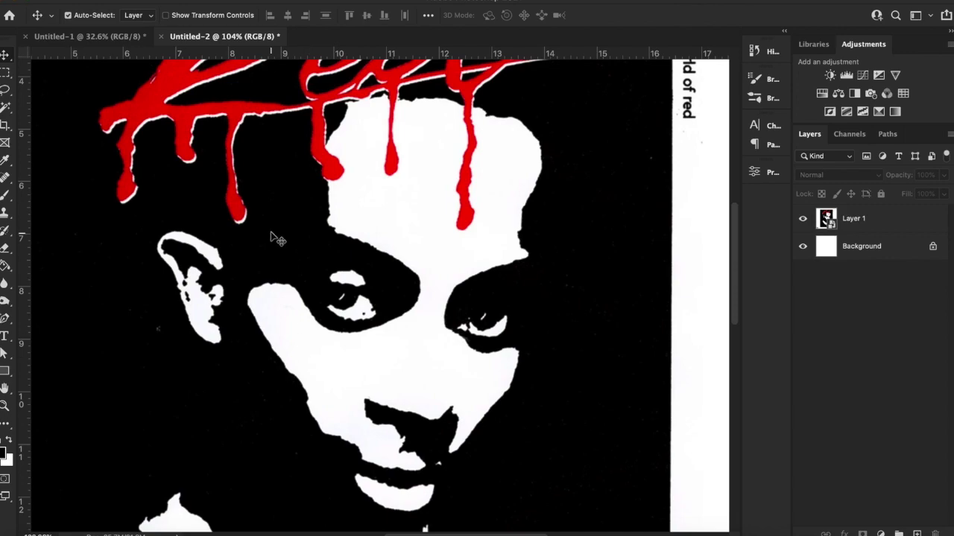
pyautogui.scroll(-2, 580, 258)
pyautogui.scroll(-3, 583, 259)
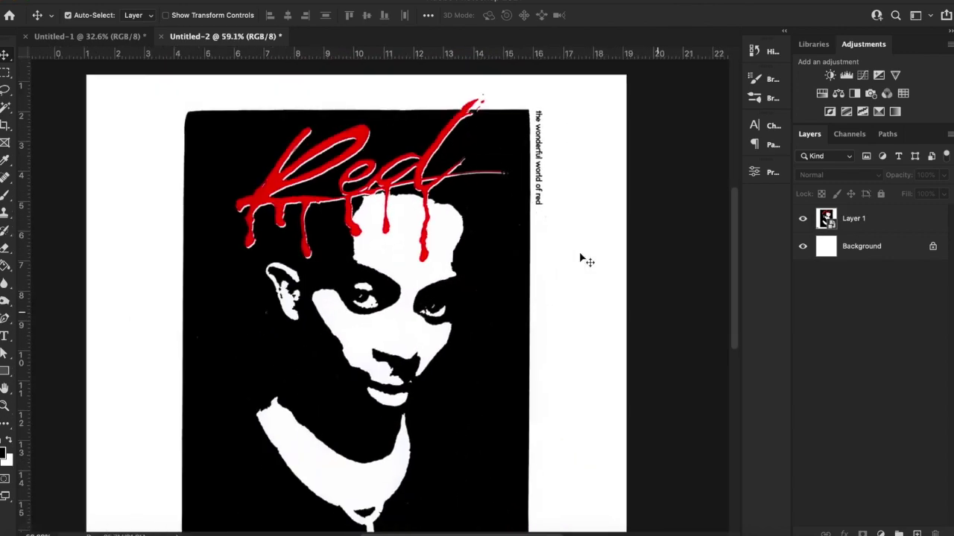
pyautogui.click(892, 229)
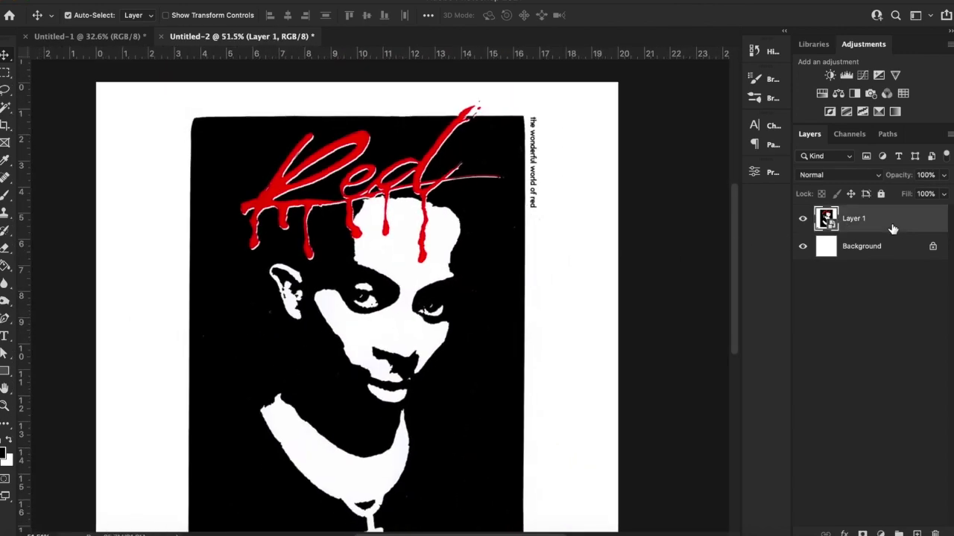
pyautogui.click(802, 219)
pyautogui.scroll(-3, 573, 194)
pyautogui.scroll(2, 417, 208)
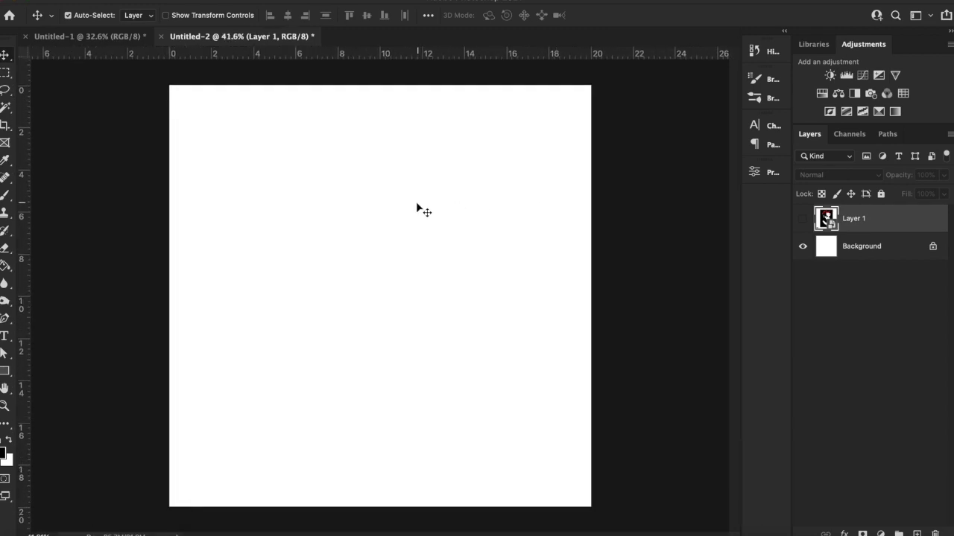
# Paste the portrait photo into the document and convert its layer to a smart object
pyautogui.click(417, 209)
pyautogui.hotkey('ctrl', 'v')
pyautogui.press('ctrl')
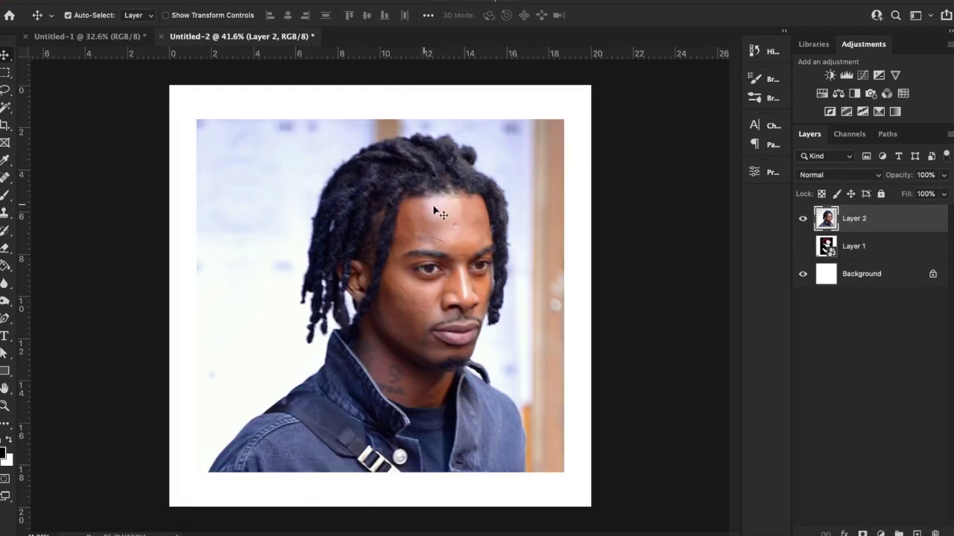
pyautogui.click(949, 134)
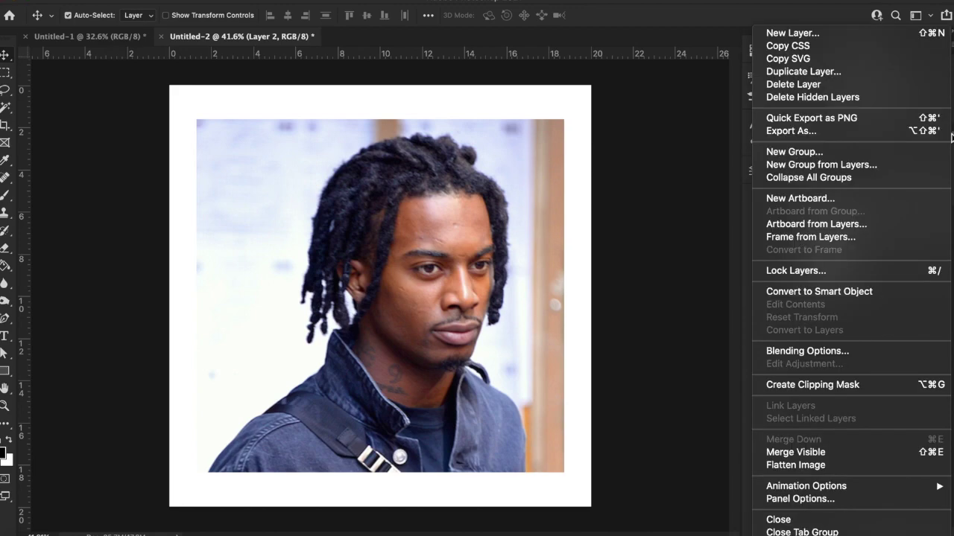
pyautogui.click(840, 291)
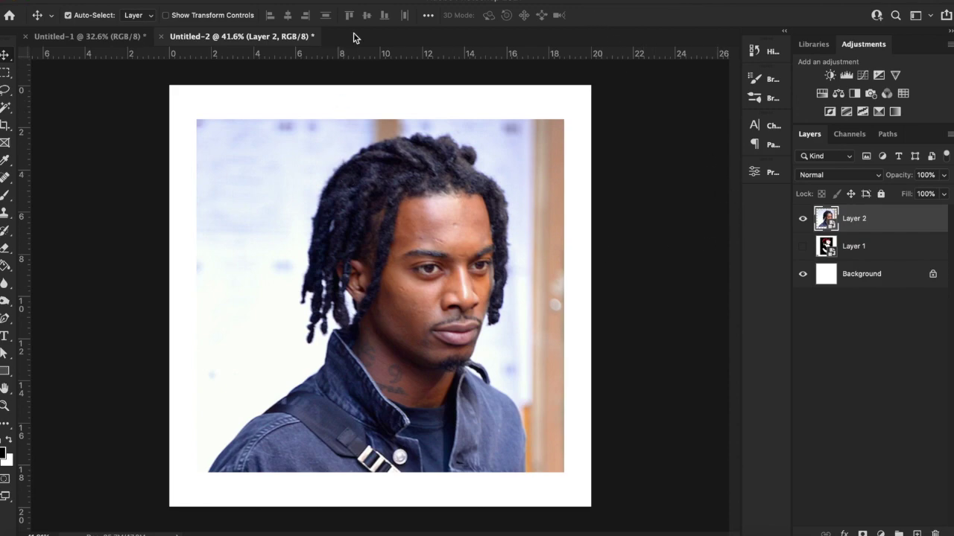
# Apply a Median noise filter with a small radius to the portrait to smooth its fine detail
pyautogui.click(307, 0)
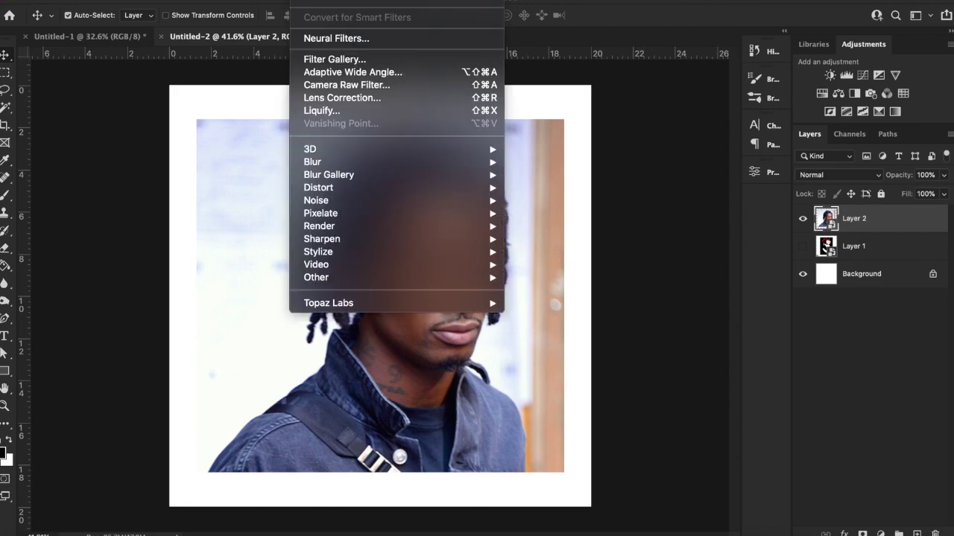
pyautogui.moveTo(333, 203)
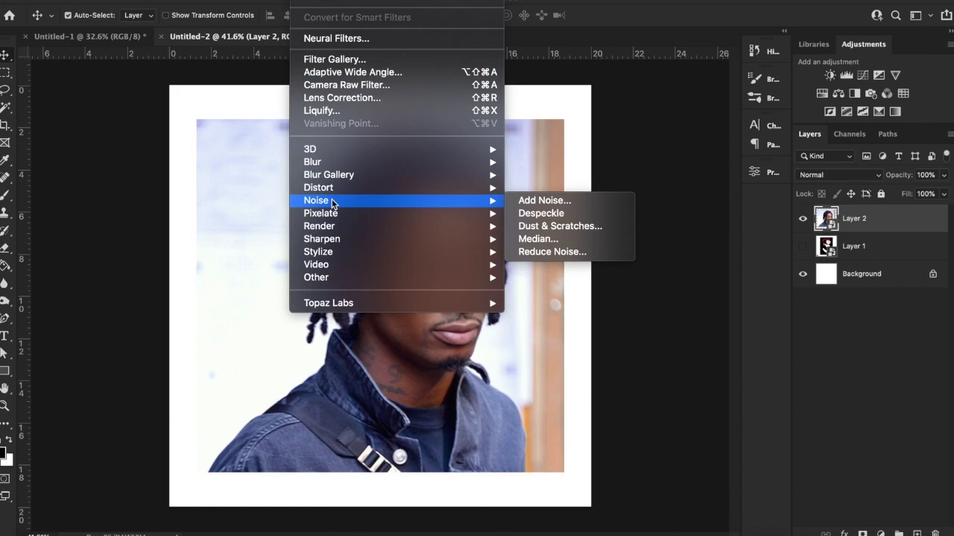
pyautogui.click(538, 239)
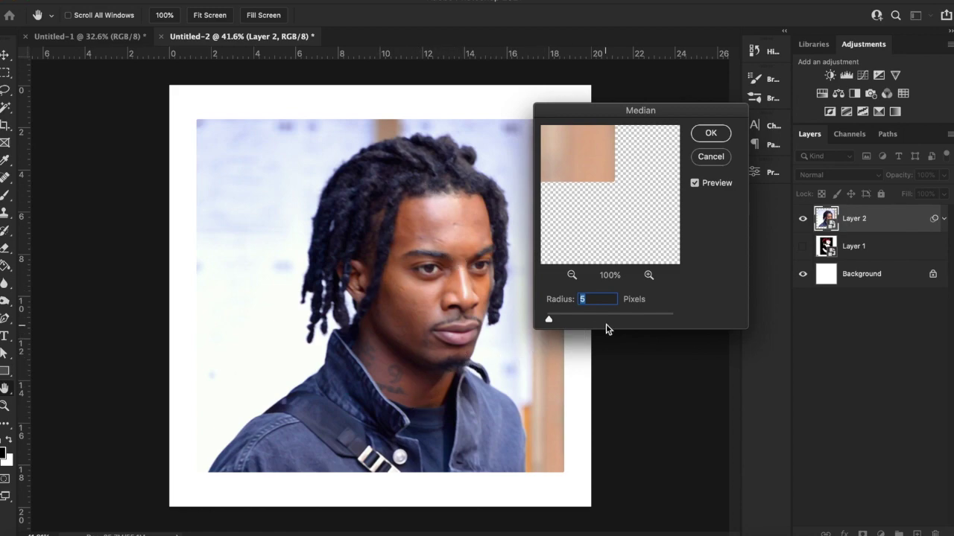
pyautogui.moveTo(549, 318); pyautogui.dragTo(564, 319)
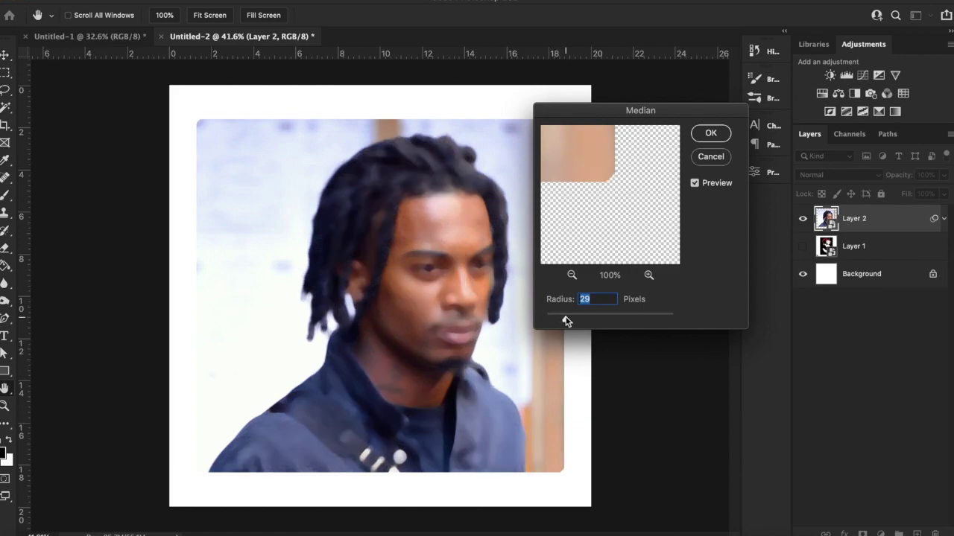
pyautogui.moveTo(567, 322); pyautogui.dragTo(544, 320)
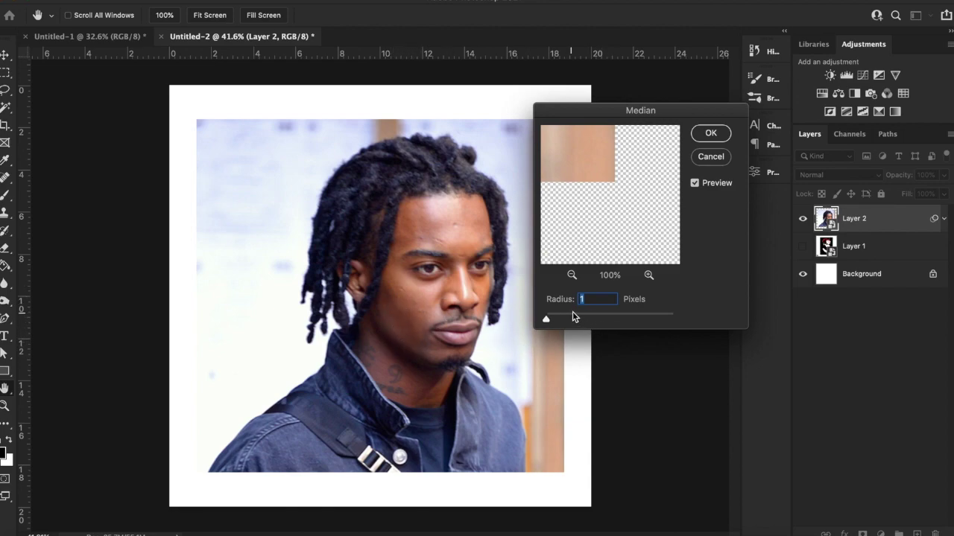
pyautogui.moveTo(547, 320); pyautogui.dragTo(554, 320)
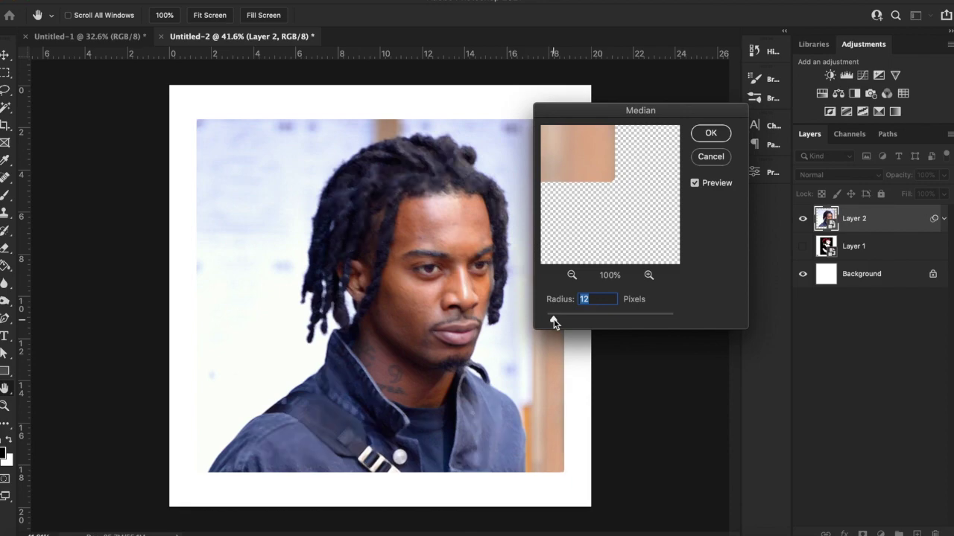
pyautogui.moveTo(554, 320); pyautogui.dragTo(550, 319)
pyautogui.click(724, 134)
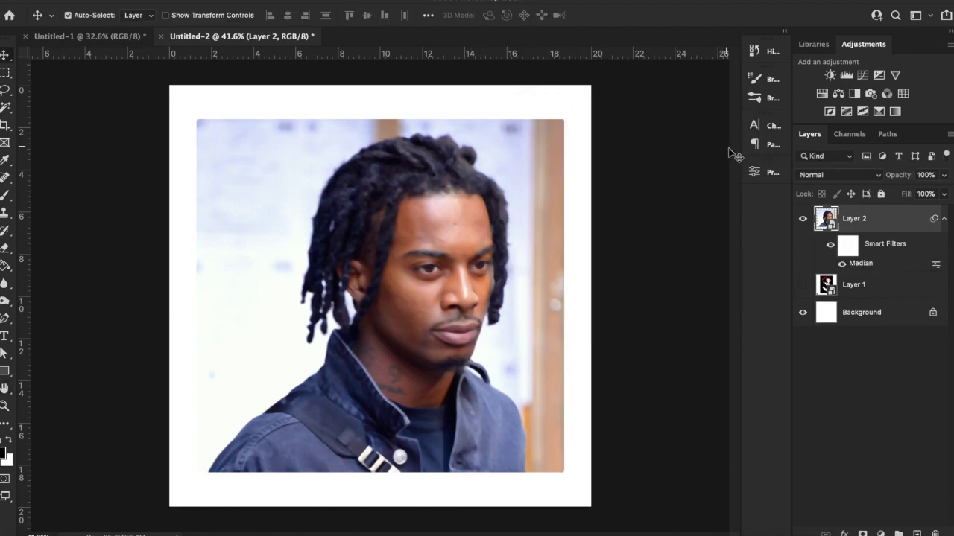
# Add a Threshold adjustment layer above the portrait and set its threshold level to 110
pyautogui.click(862, 112)
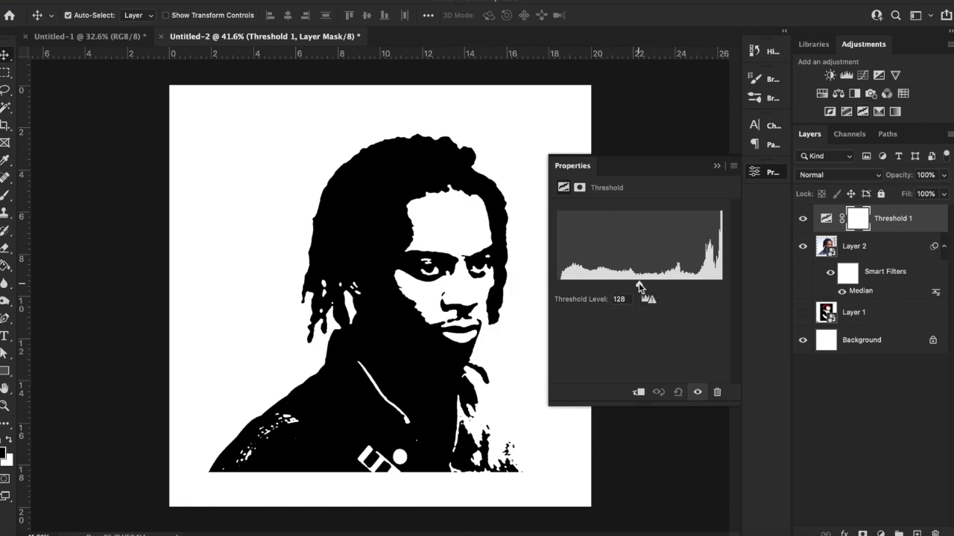
pyautogui.moveTo(638, 288)
pyautogui.mouseDown()
pyautogui.moveTo(667, 280)
pyautogui.moveTo(605, 281)
pyautogui.moveTo(628, 280)
pyautogui.mouseUp()
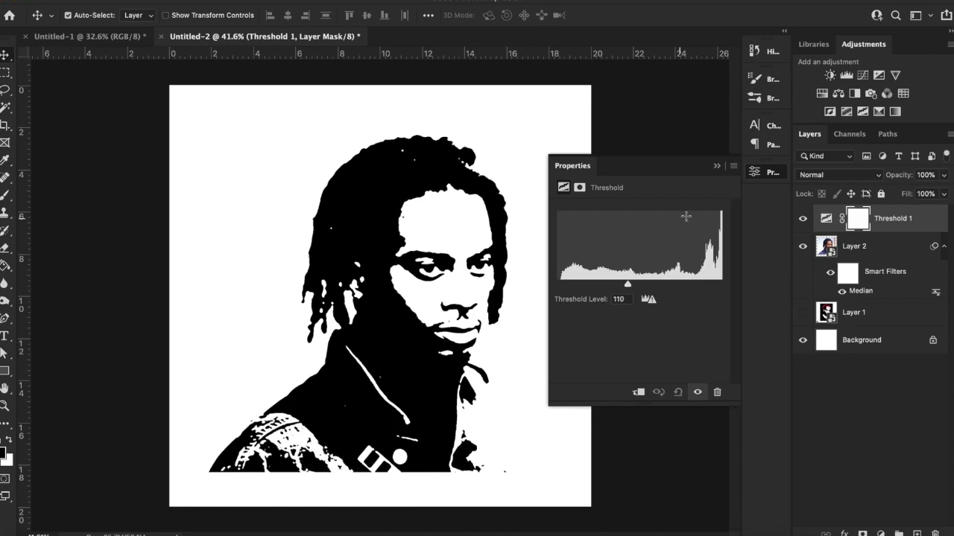
pyautogui.click(716, 166)
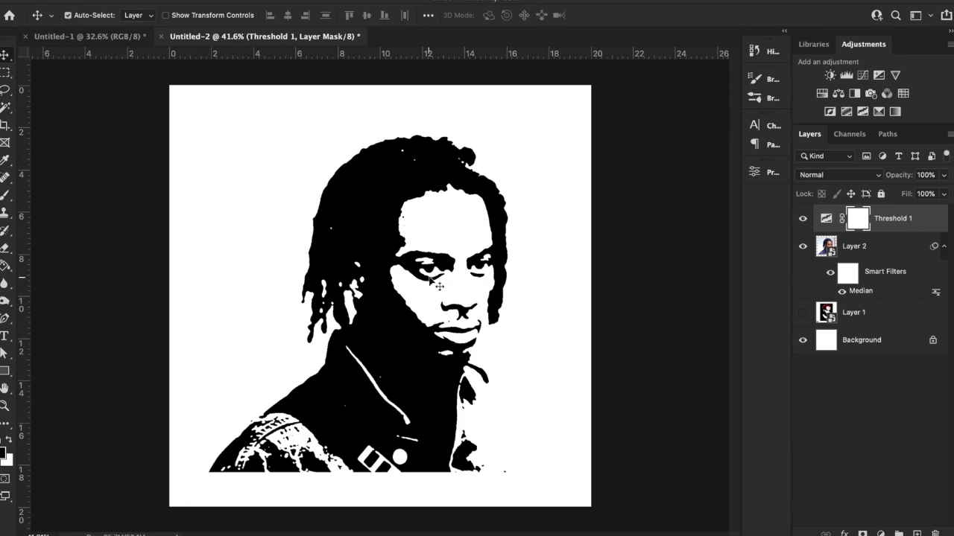
# Inspect the thresholded portrait up close and compare it with the photo without the Threshold adjustment
pyautogui.scroll(3, 477, 292)
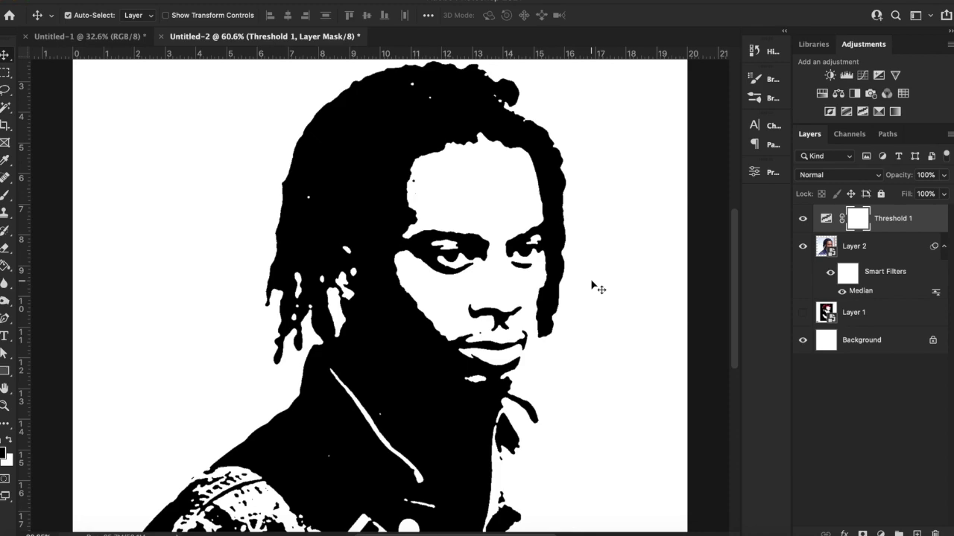
pyautogui.scroll(2, 599, 288)
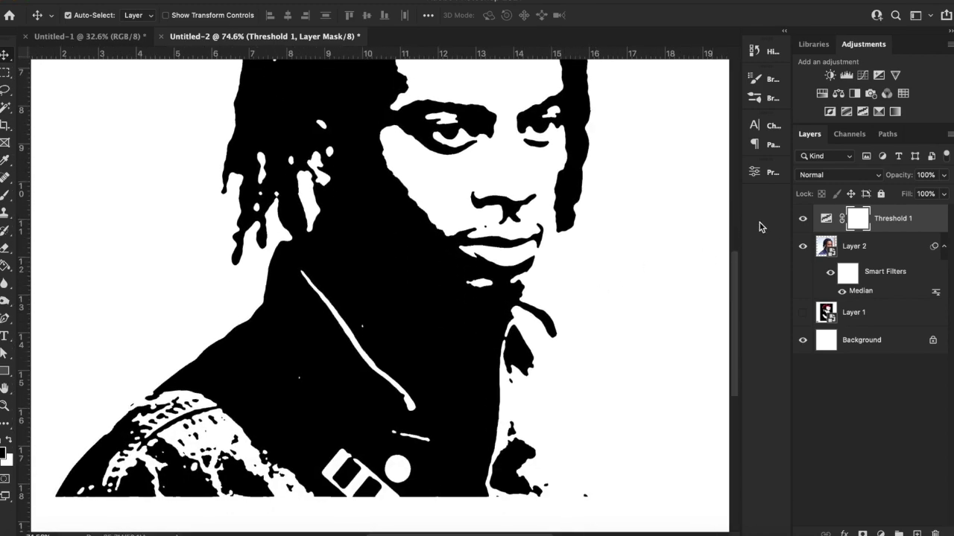
pyautogui.click(802, 219)
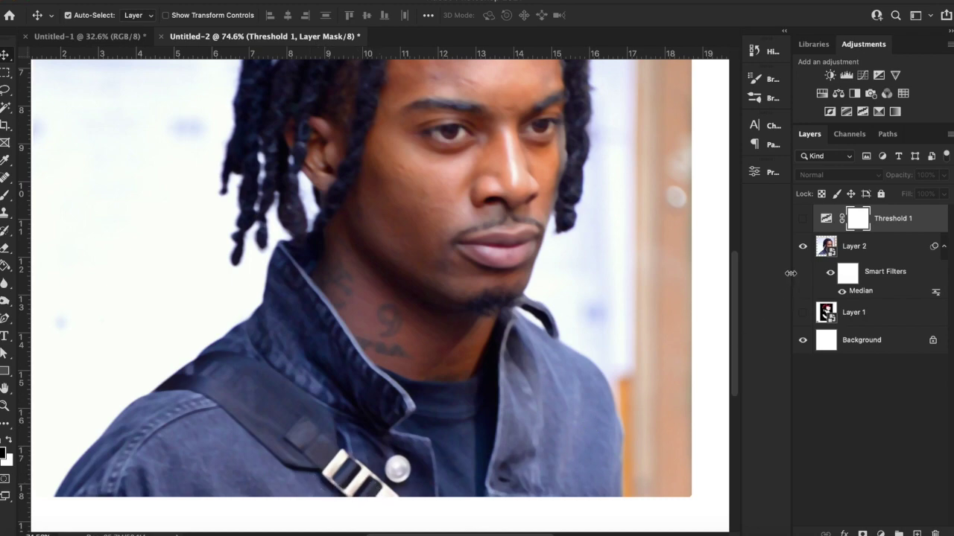
pyautogui.click(803, 219)
pyautogui.scroll(-2, 519, 226)
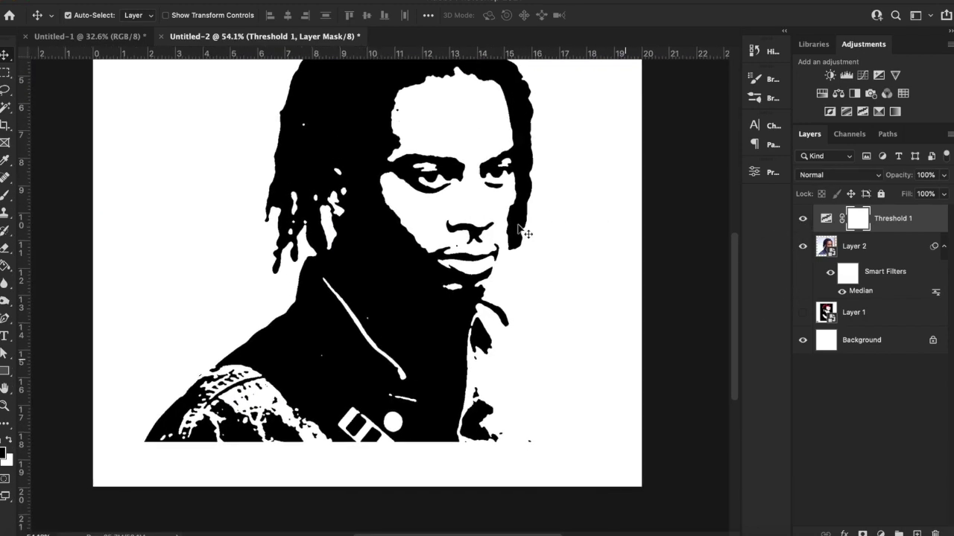
pyautogui.scroll(2, 519, 226)
# Choose the Dodge tool for the portrait on Layer 2 and rasterize its smart object
pyautogui.click(863, 252)
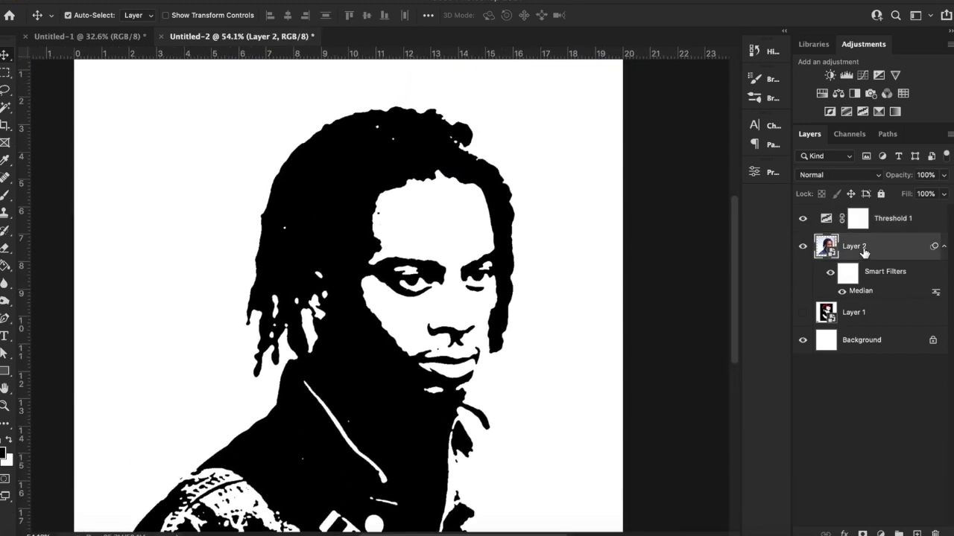
pyautogui.scroll(-1, 277, 273)
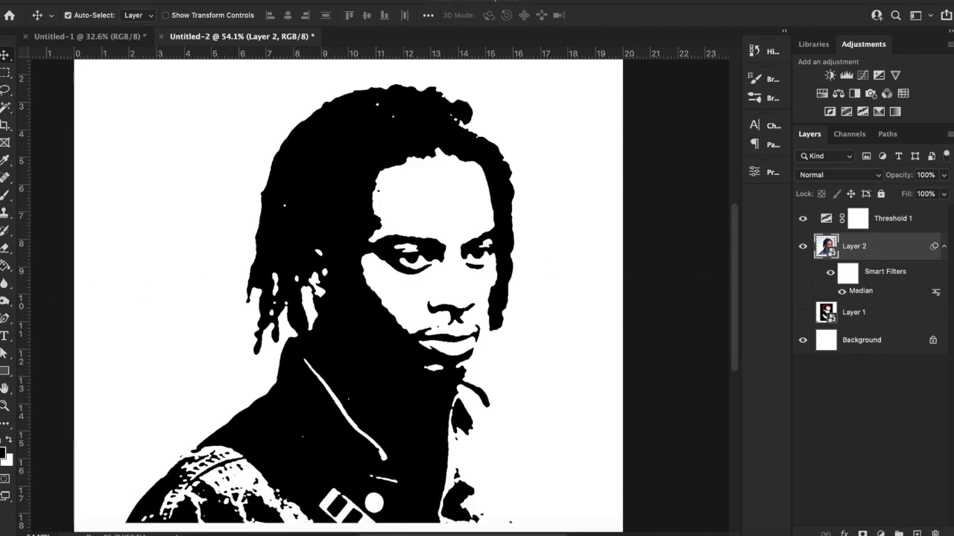
pyautogui.click(3, 306)
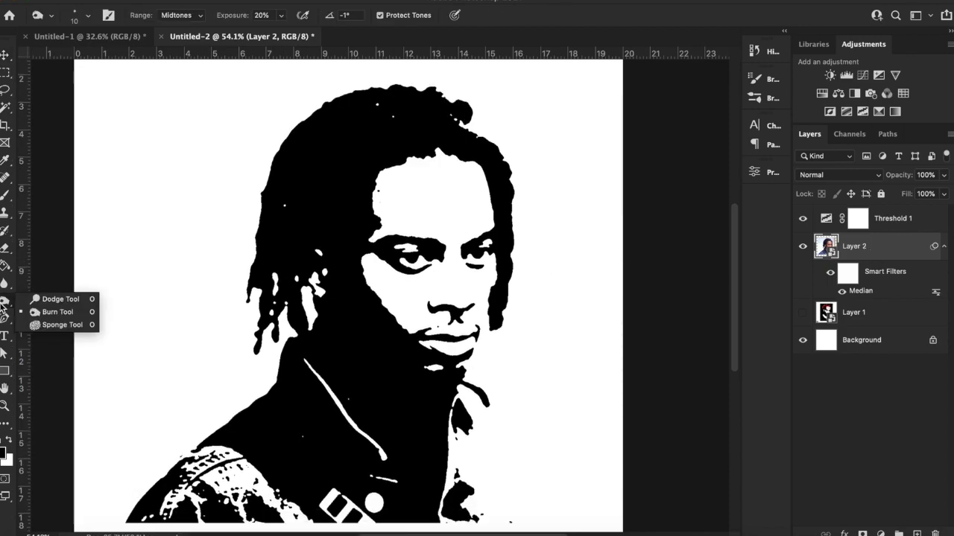
pyautogui.click(40, 301)
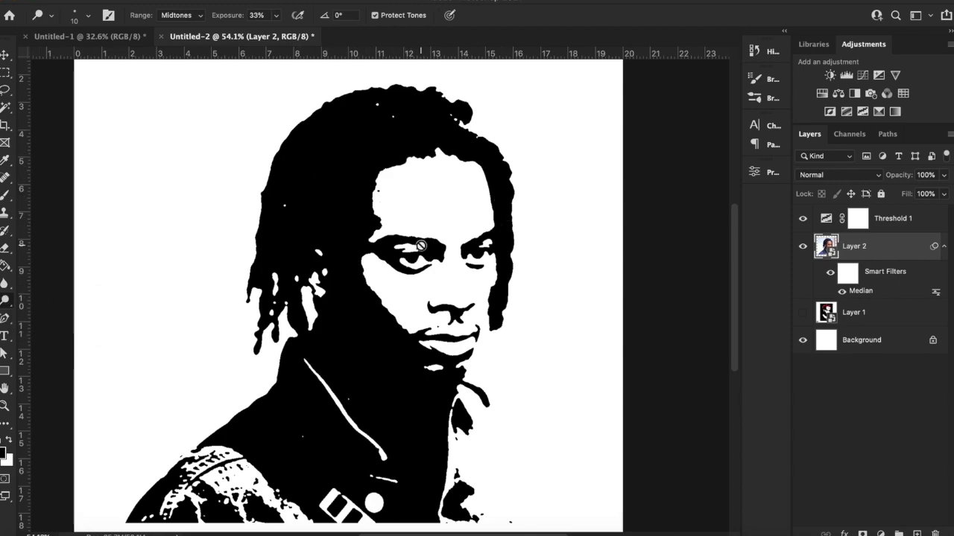
pyautogui.click(367, 223)
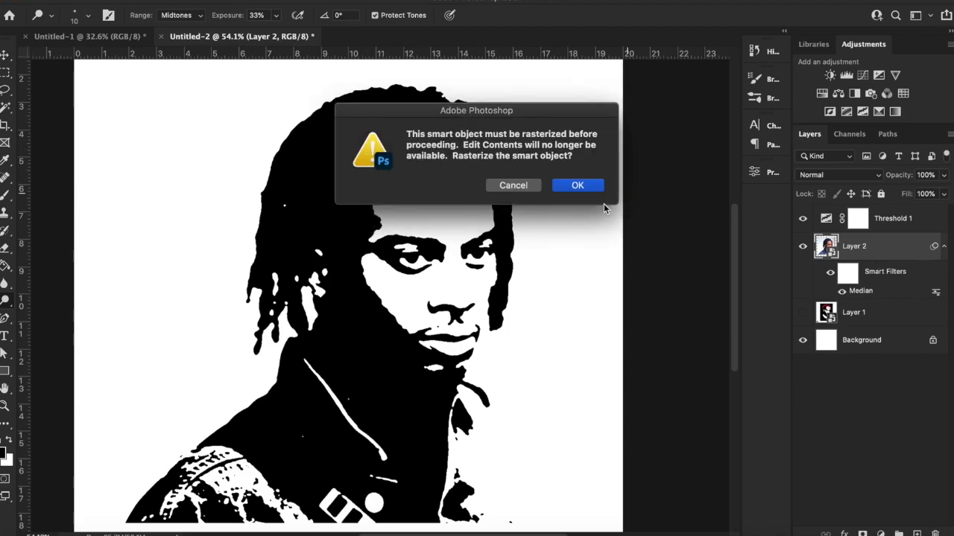
pyautogui.click(581, 187)
# Set the Dodge brush size to 30 px for detailed work around the eyes
pyautogui.click(89, 18)
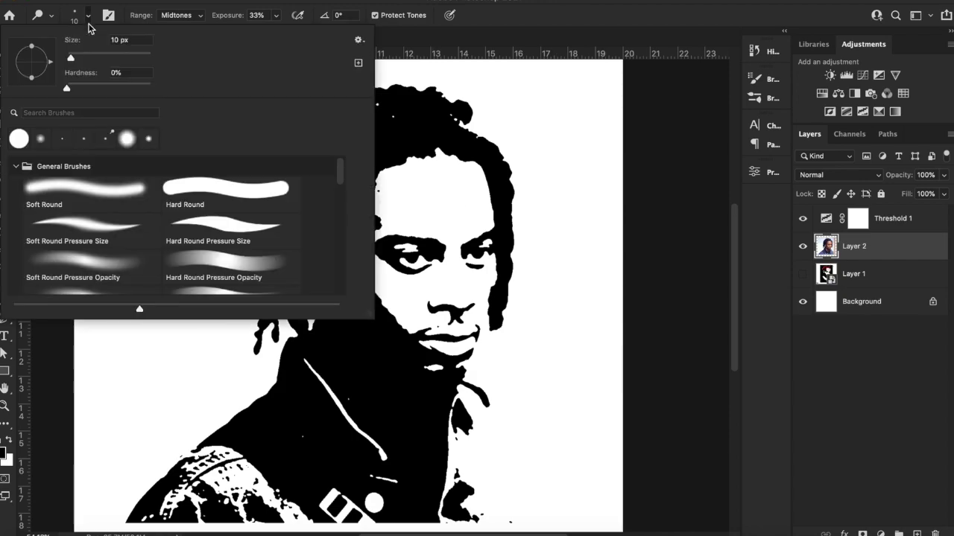
pyautogui.click(85, 58)
pyautogui.click(99, 56)
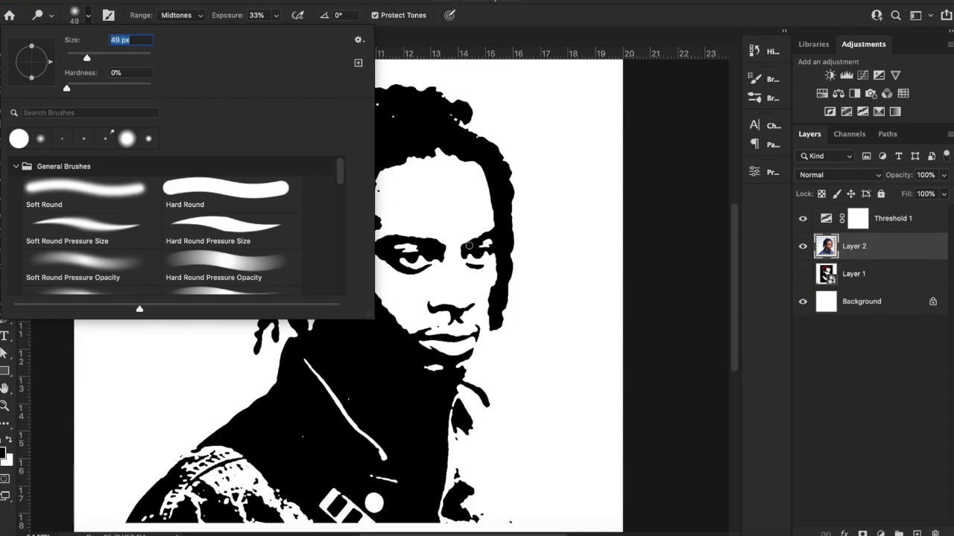
pyautogui.press('Return')
pyautogui.scroll(5, 468, 245)
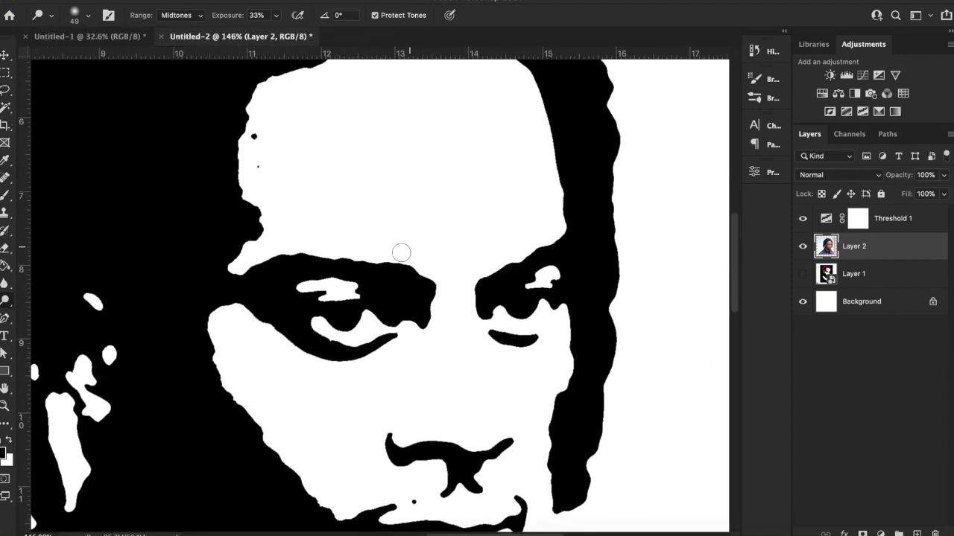
pyautogui.scroll(3, 360, 177)
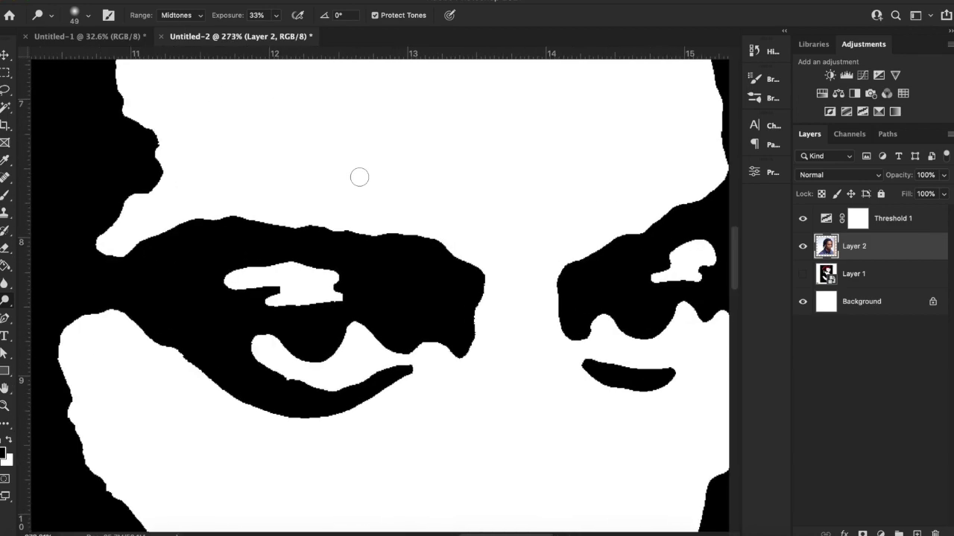
pyautogui.click(88, 16)
pyautogui.moveTo(83, 60); pyautogui.dragTo(80, 60)
pyautogui.press('Return')
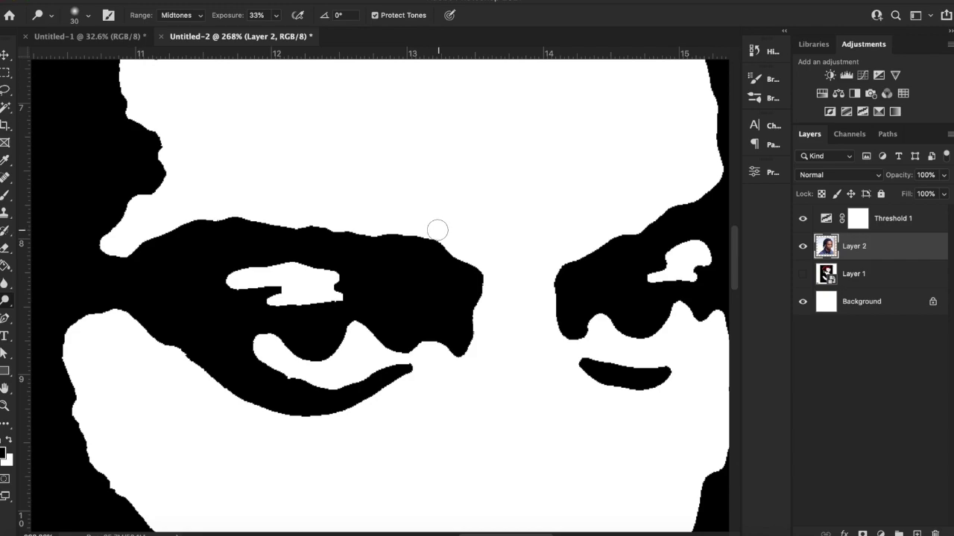
# Dodge the upper edge of the portrait's left-hand eyebrow to thin it, checking the strokes with the Threshold layer temporarily hidden
pyautogui.moveTo(440, 247)
pyautogui.mouseDown()
pyautogui.moveTo(391, 234)
pyautogui.moveTo(434, 251)
pyautogui.moveTo(379, 240)
pyautogui.moveTo(418, 253)
pyautogui.moveTo(393, 243)
pyautogui.moveTo(418, 244)
pyautogui.moveTo(398, 245)
pyautogui.moveTo(436, 258)
pyautogui.moveTo(396, 241)
pyautogui.moveTo(410, 249)
pyautogui.mouseUp()
pyautogui.click(803, 220)
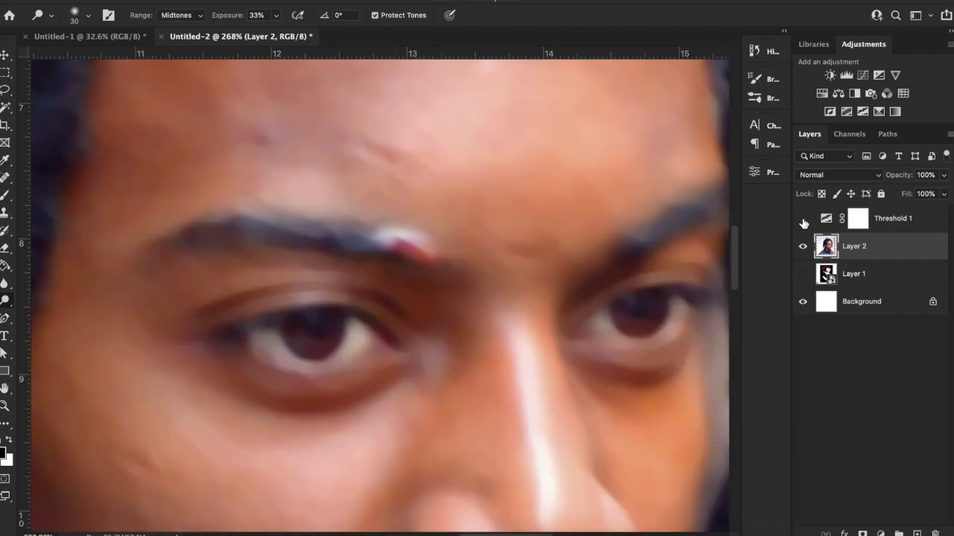
pyautogui.moveTo(380, 236)
pyautogui.mouseDown()
pyautogui.moveTo(337, 227)
pyautogui.moveTo(396, 225)
pyautogui.mouseUp()
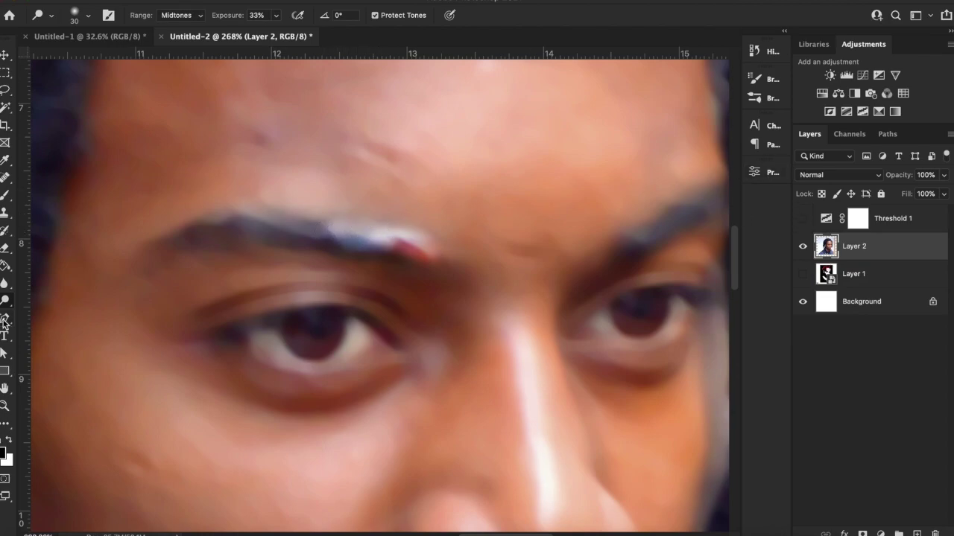
pyautogui.click(802, 218)
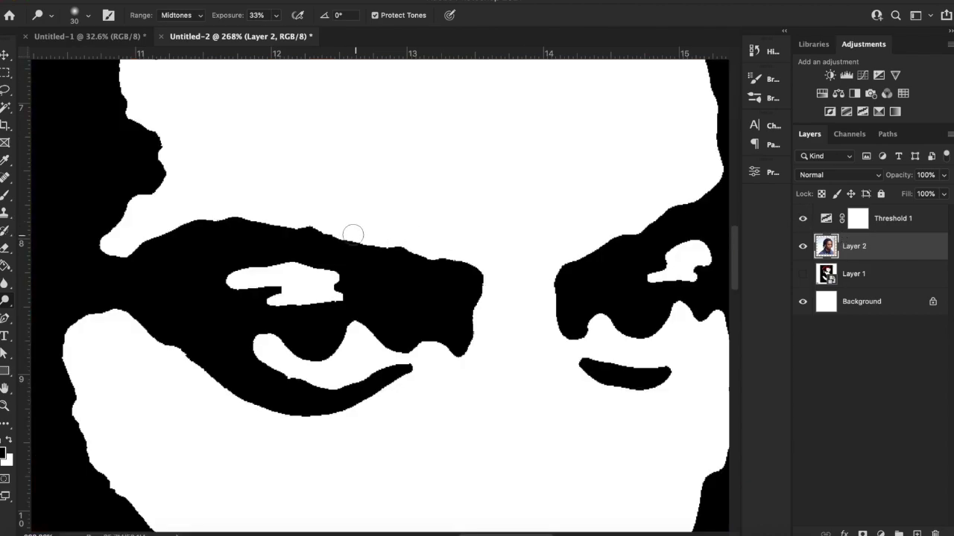
# Switch to the Burn tool and set its brush size to 38 px
pyautogui.rightClick(6, 301)
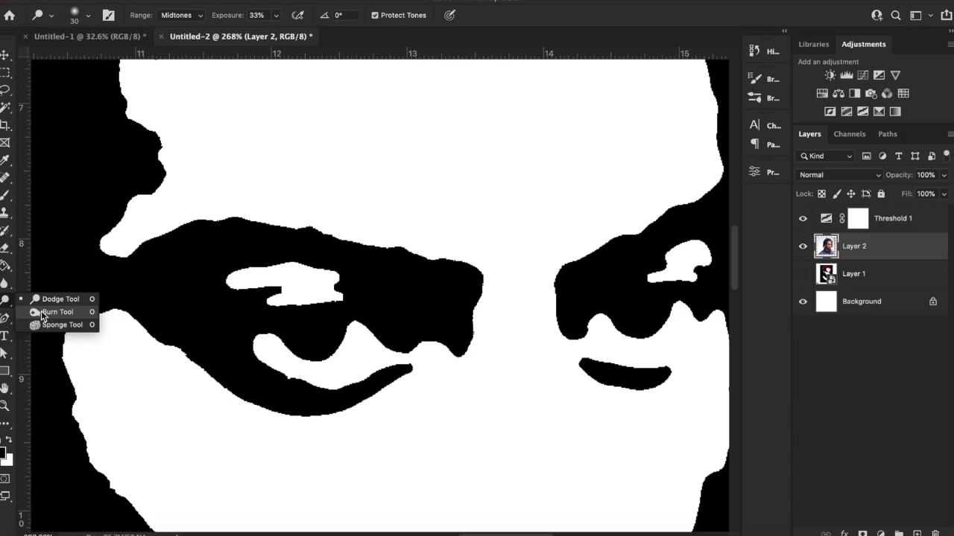
pyautogui.click(43, 312)
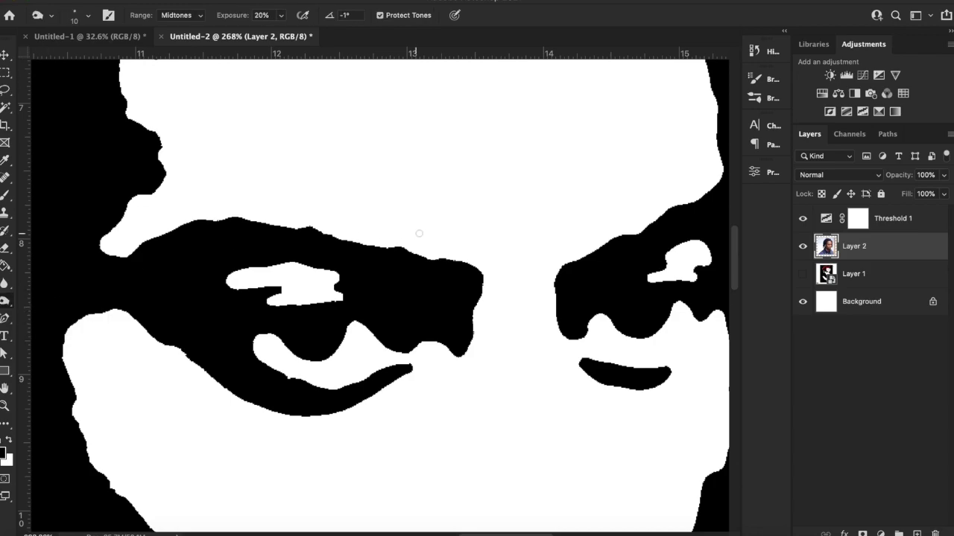
pyautogui.rightClick(10, 305)
pyautogui.click(9, 305)
pyautogui.click(88, 16)
pyautogui.click(82, 52)
pyautogui.press('Return')
# Burn the upper edge of the portrait's left-hand eyebrow toward the nose, checking the stroke with the Threshold layer temporarily hidden
pyautogui.moveTo(341, 225)
pyautogui.mouseDown()
pyautogui.moveTo(391, 242)
pyautogui.moveTo(333, 229)
pyautogui.moveTo(427, 256)
pyautogui.moveTo(322, 232)
pyautogui.moveTo(415, 247)
pyautogui.mouseUp()
pyautogui.click(802, 220)
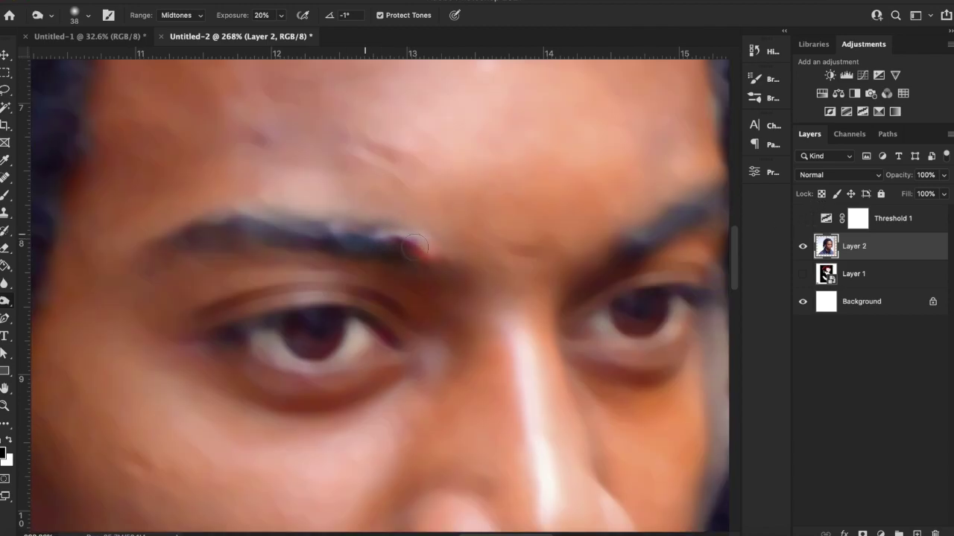
pyautogui.click(803, 219)
# Examine the thresholded eyes, nose, mouth and whole portrait, comparing the details with the photo by temporarily hiding the Threshold layer
pyautogui.scroll(-6, 440, 221)
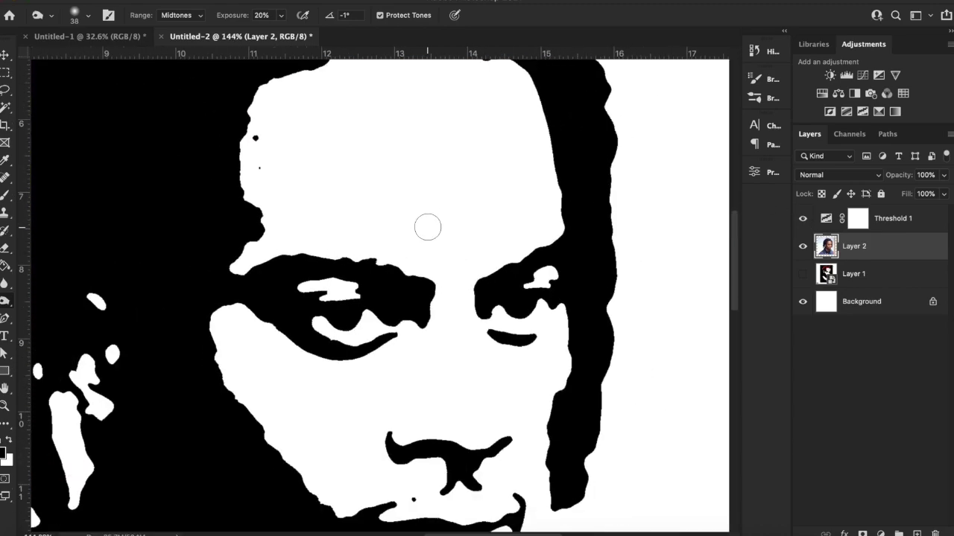
pyautogui.scroll(-4, 428, 227)
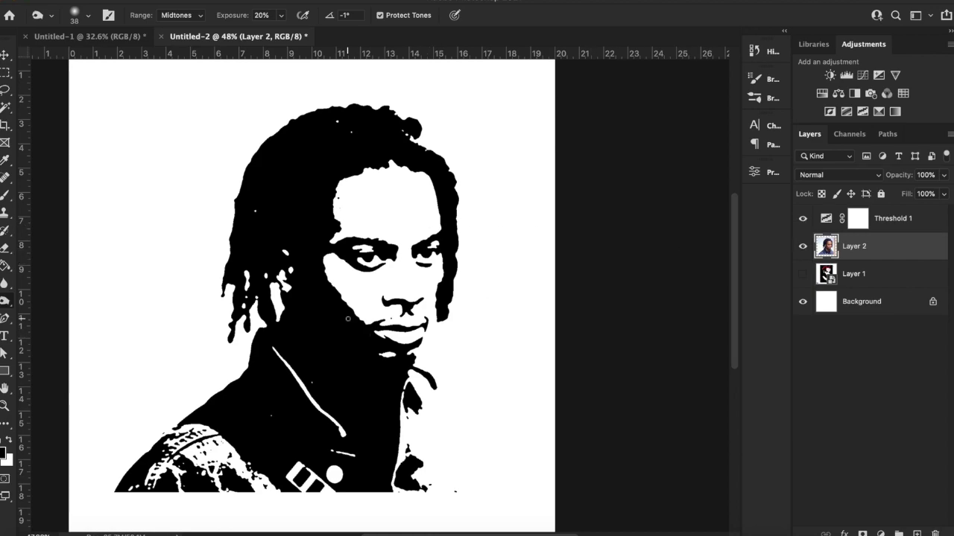
pyautogui.scroll(4, 348, 319)
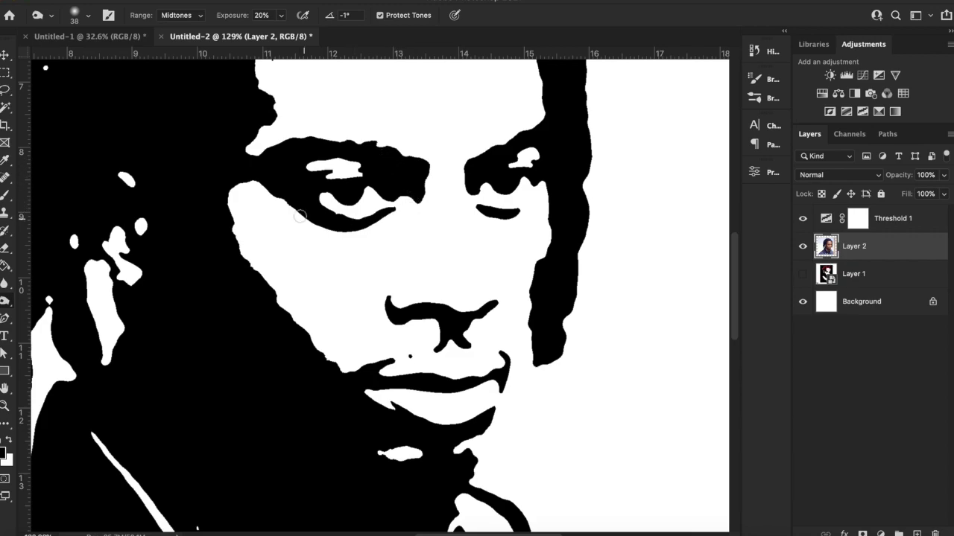
pyautogui.scroll(-3, 417, 192)
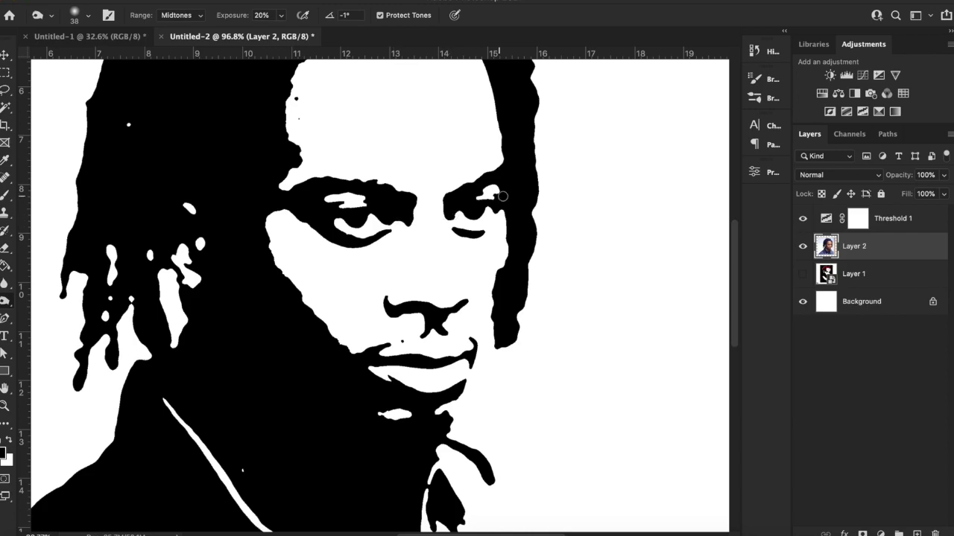
pyautogui.scroll(3, 521, 281)
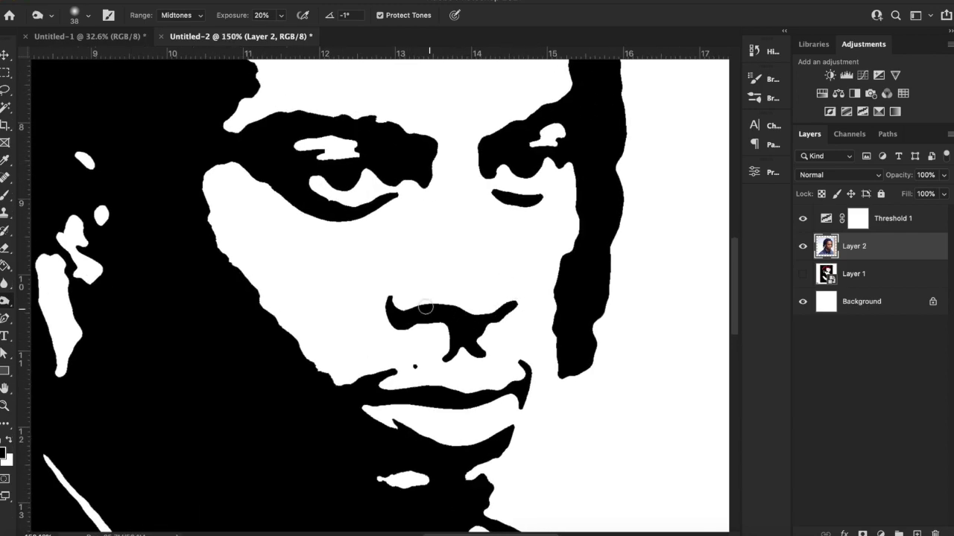
pyautogui.scroll(3, 448, 311)
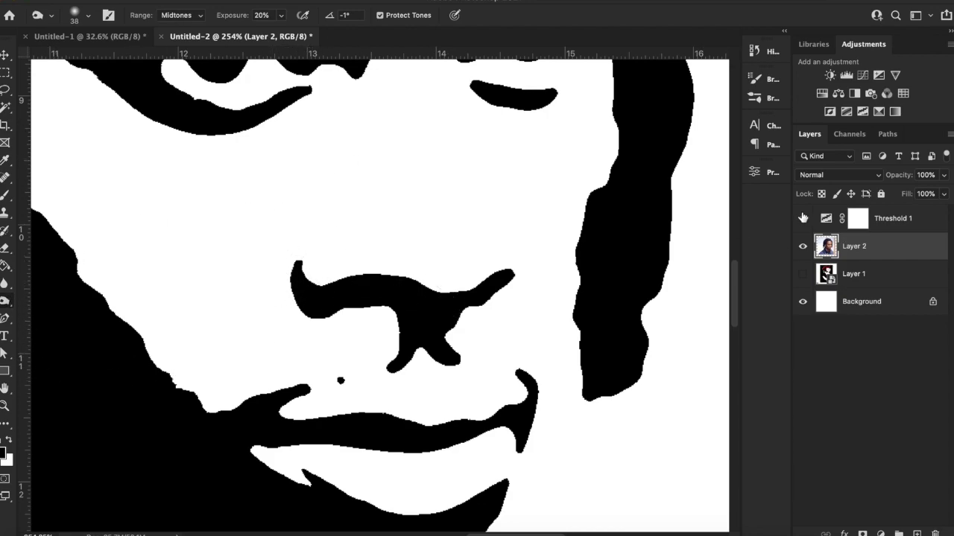
pyautogui.click(802, 218)
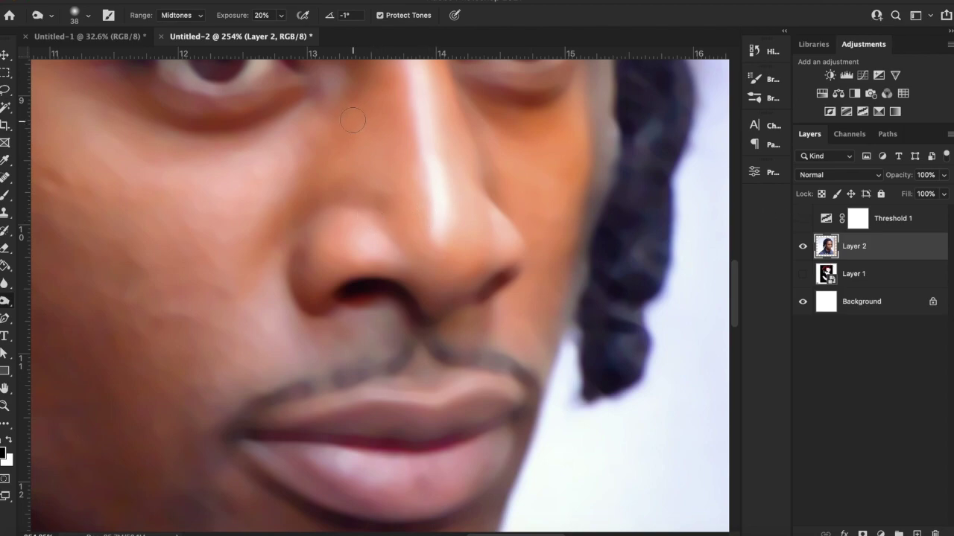
pyautogui.scroll(1, 671, 224)
pyautogui.click(802, 218)
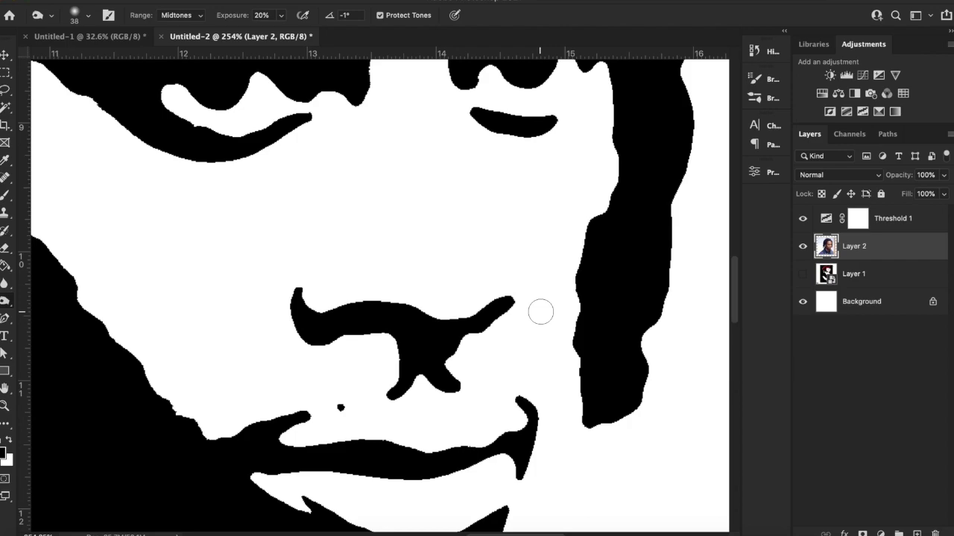
pyautogui.scroll(-5, 564, 193)
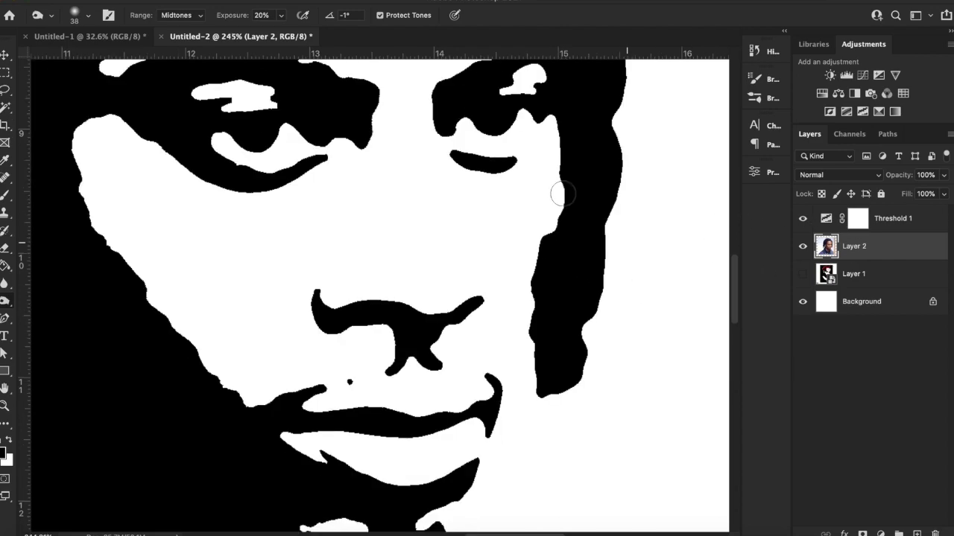
pyautogui.scroll(2, 563, 194)
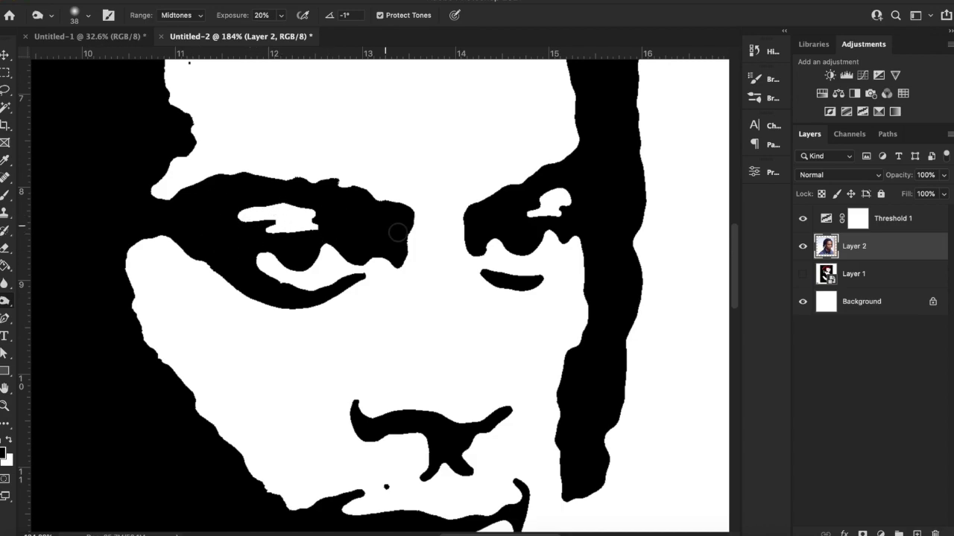
pyautogui.click(802, 219)
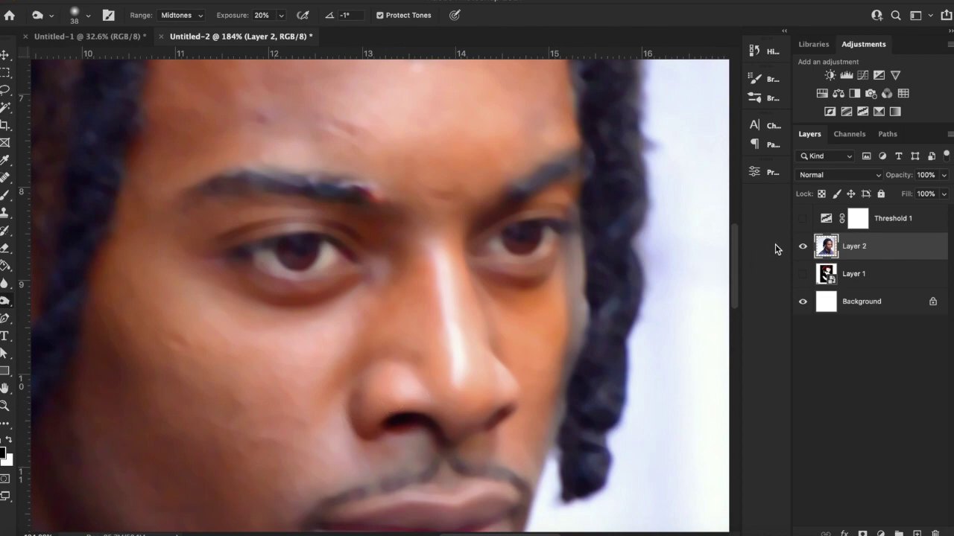
pyautogui.click(802, 219)
pyautogui.scroll(-2, 375, 309)
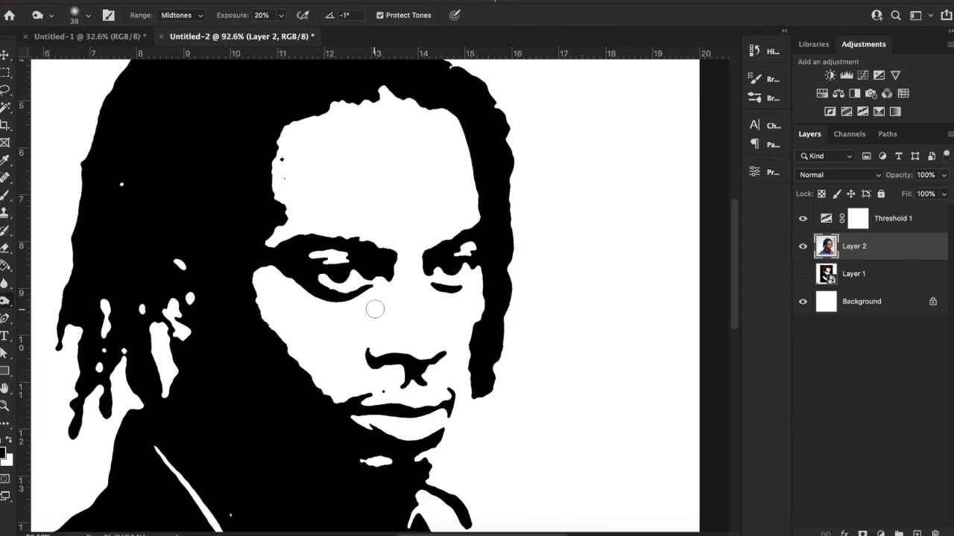
pyautogui.scroll(-2, 374, 308)
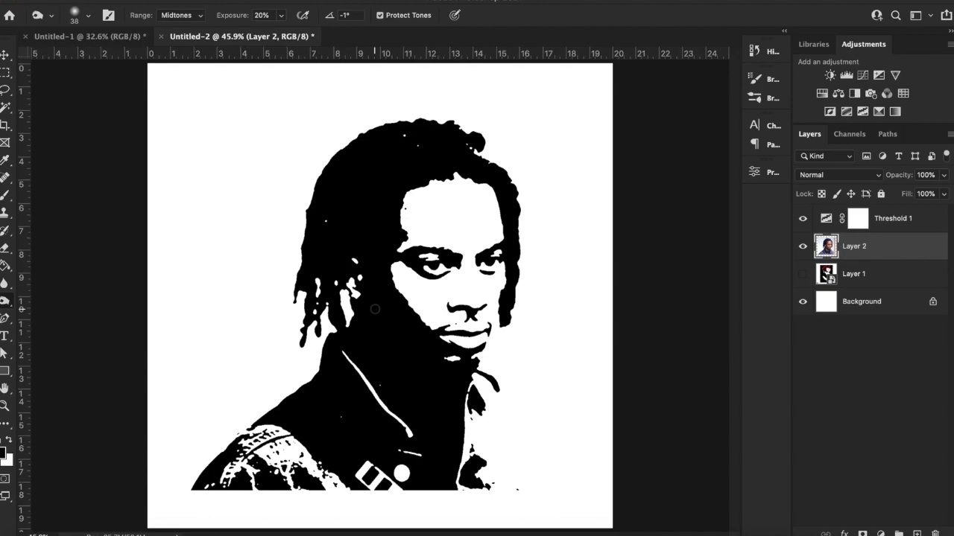
# Show Layer 1 and compare the portrait with the "Red" cover by temporarily hiding Layer 2 and the Threshold adjustment
pyautogui.click(803, 274)
pyautogui.click(4, 57)
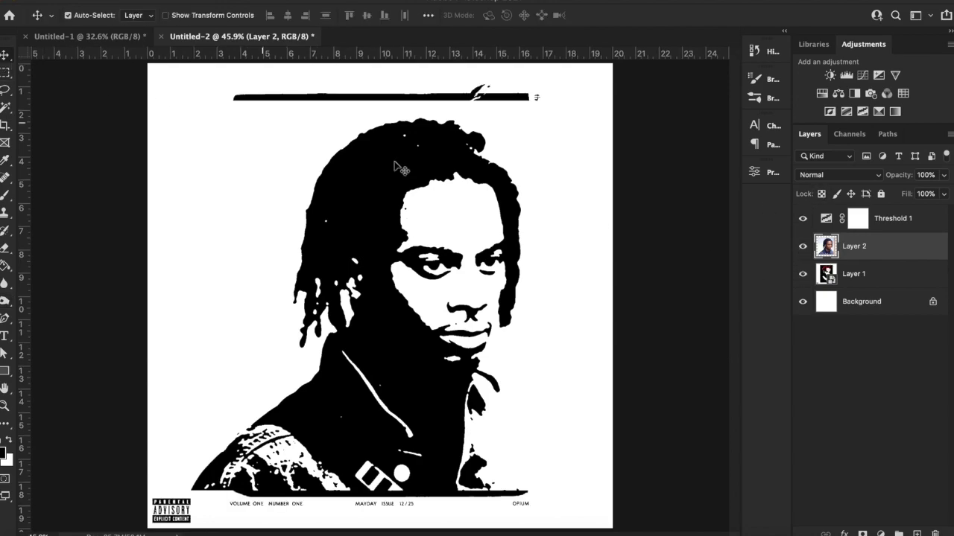
pyautogui.click(803, 246)
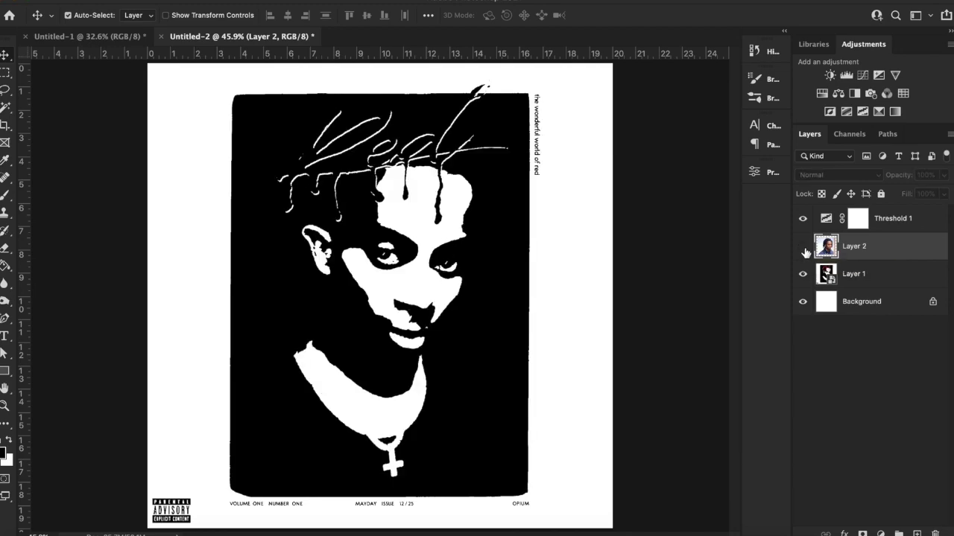
pyautogui.click(803, 219)
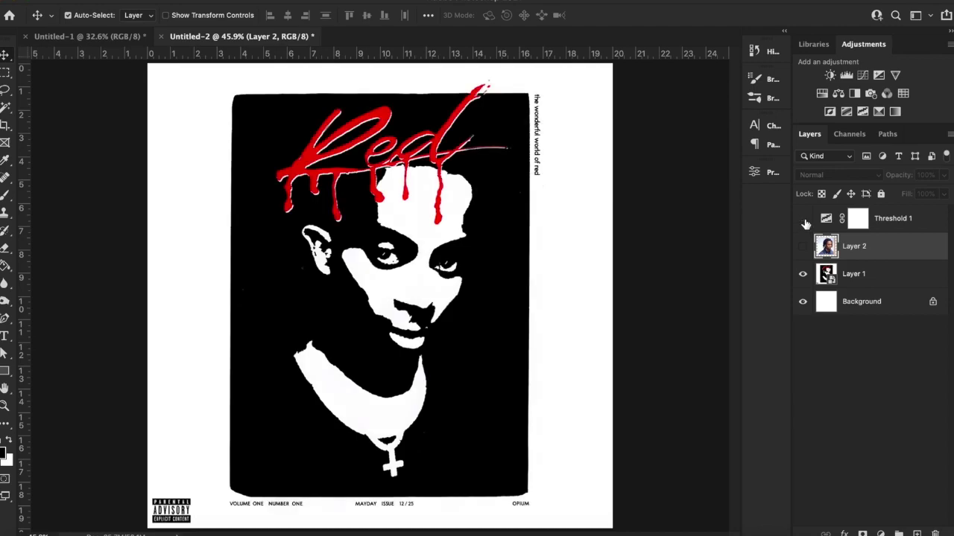
pyautogui.click(804, 219)
pyautogui.click(803, 247)
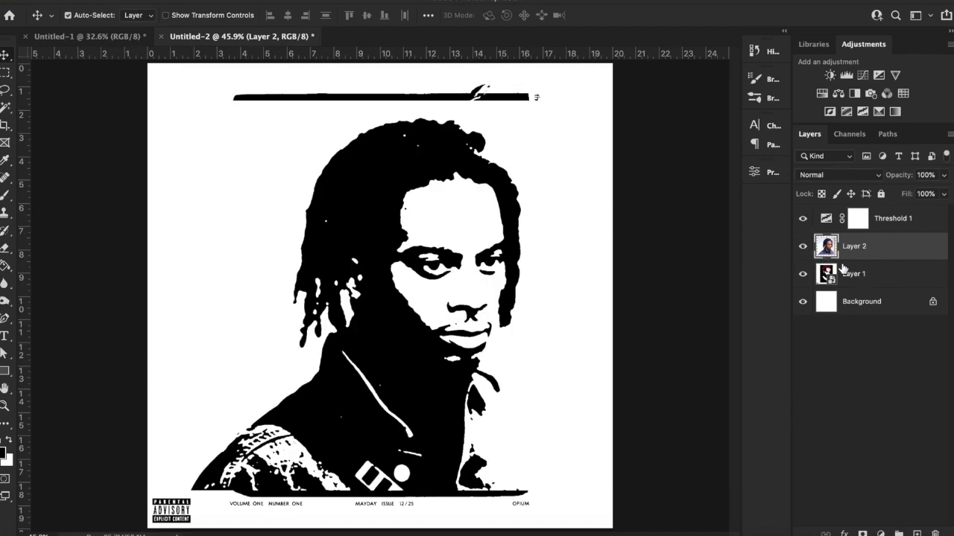
# Combine the Threshold 1 adjustment and Layer 2 into a single smart object
pyautogui.press('super')
pyautogui.keyDown('super'); pyautogui.click(904, 218); pyautogui.keyUp('super')
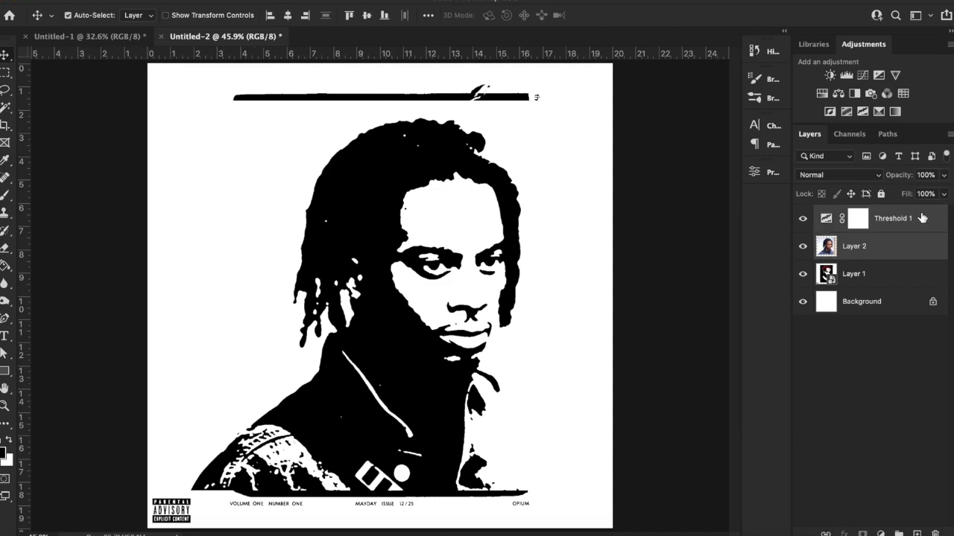
pyautogui.rightClick(879, 247)
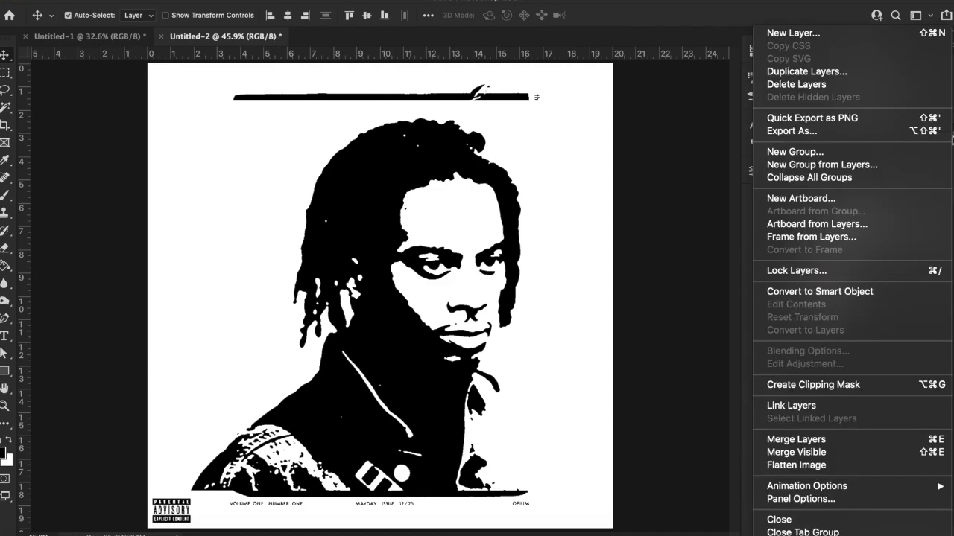
pyautogui.click(861, 292)
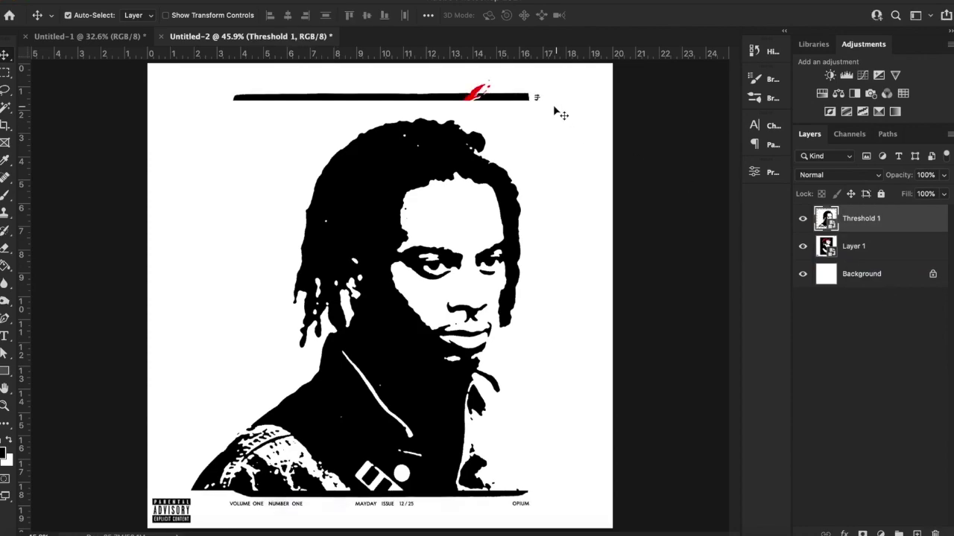
# Compare the black-and-white portrait smart object with the "Red" cover beneath it by toggling its visibility
pyautogui.click(803, 220)
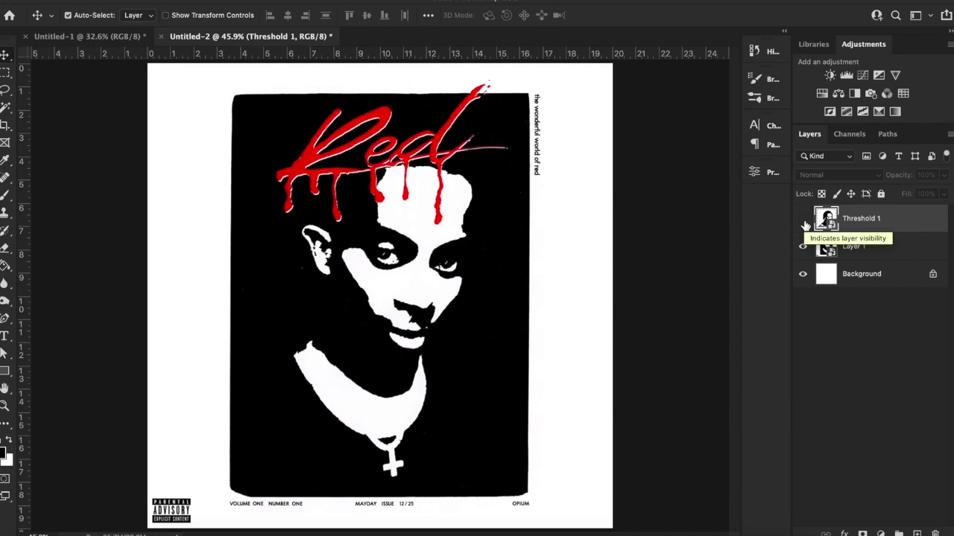
pyautogui.click(803, 219)
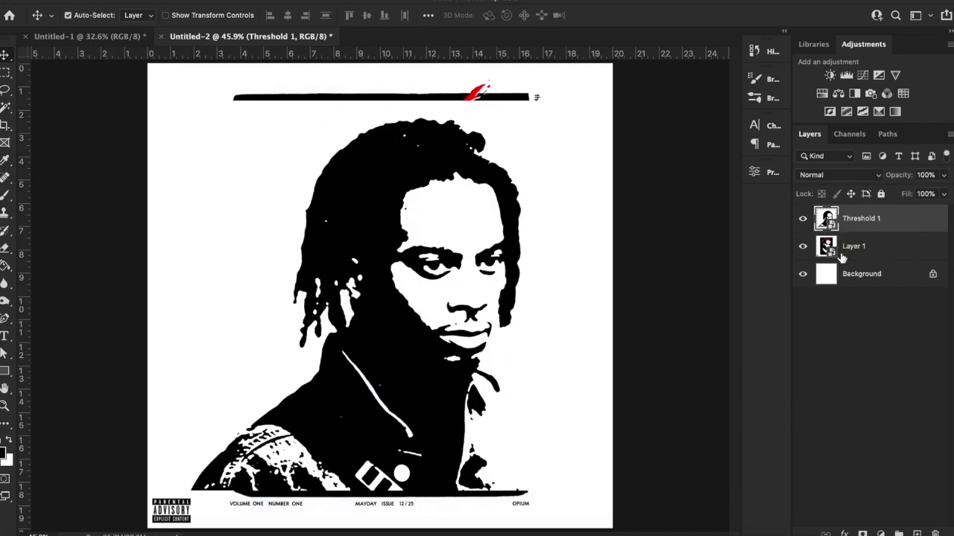
pyautogui.click(802, 221)
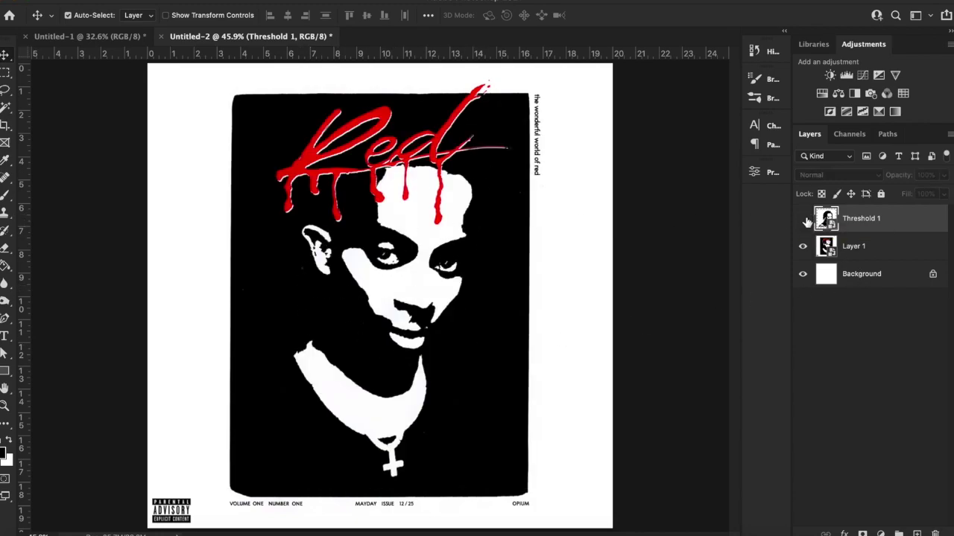
pyautogui.click(803, 219)
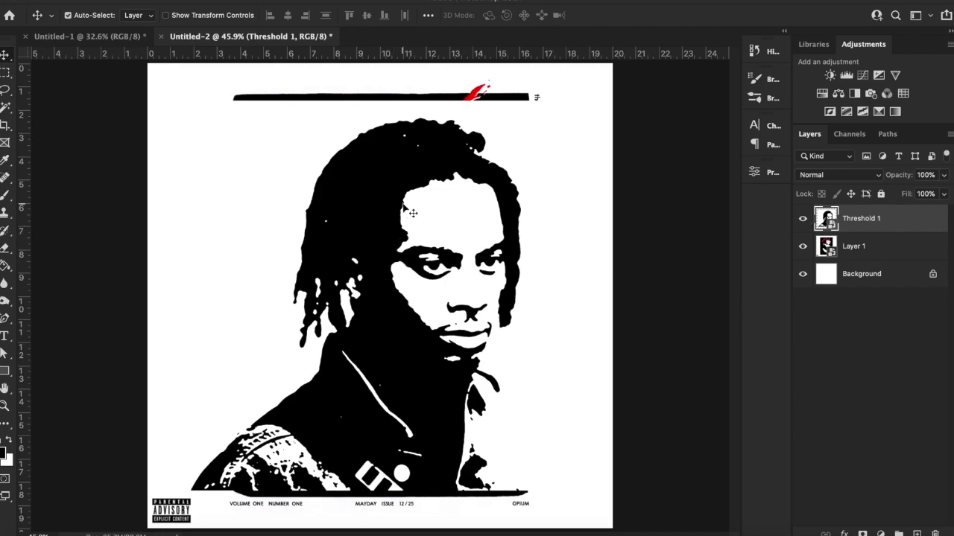
pyautogui.click(803, 219)
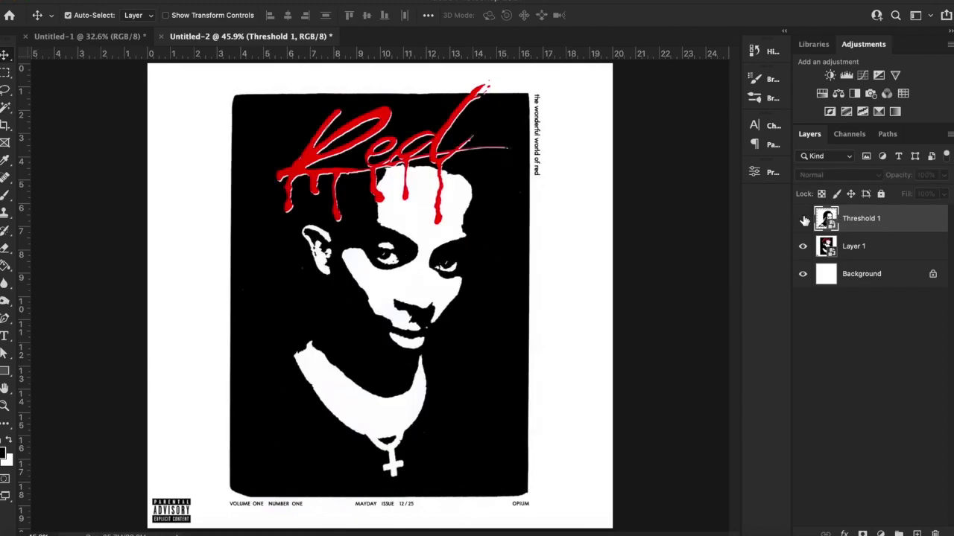
pyautogui.click(803, 219)
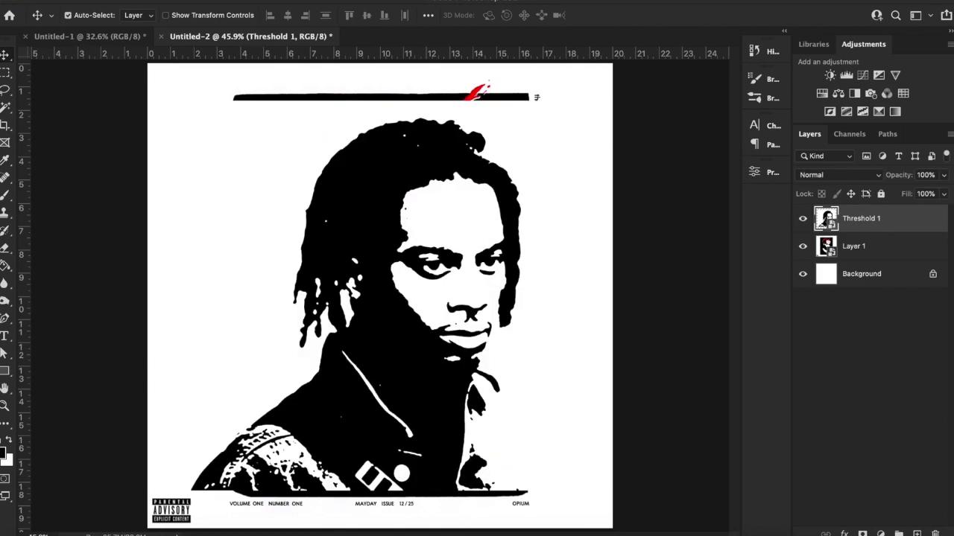